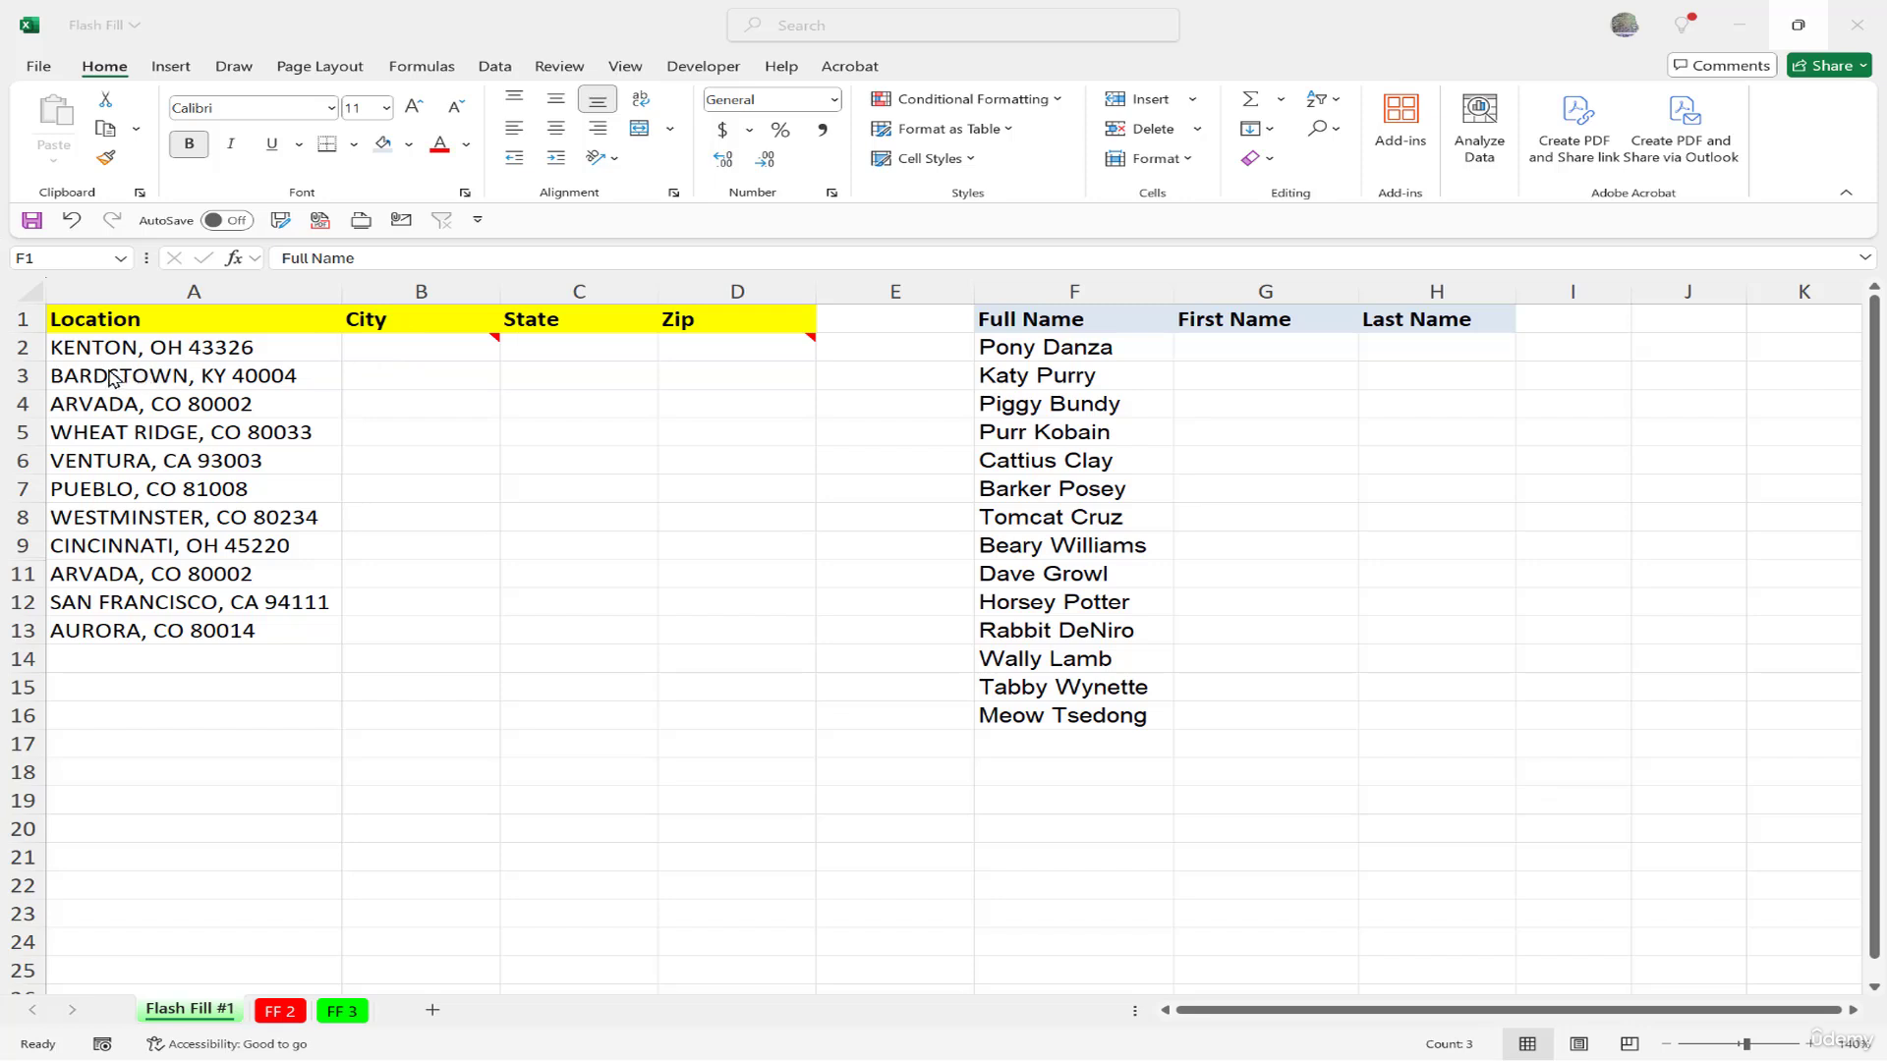
Enter Kenton in B2, fill it down to B13, and convert the copies with Flash Fill.
click(392, 348)
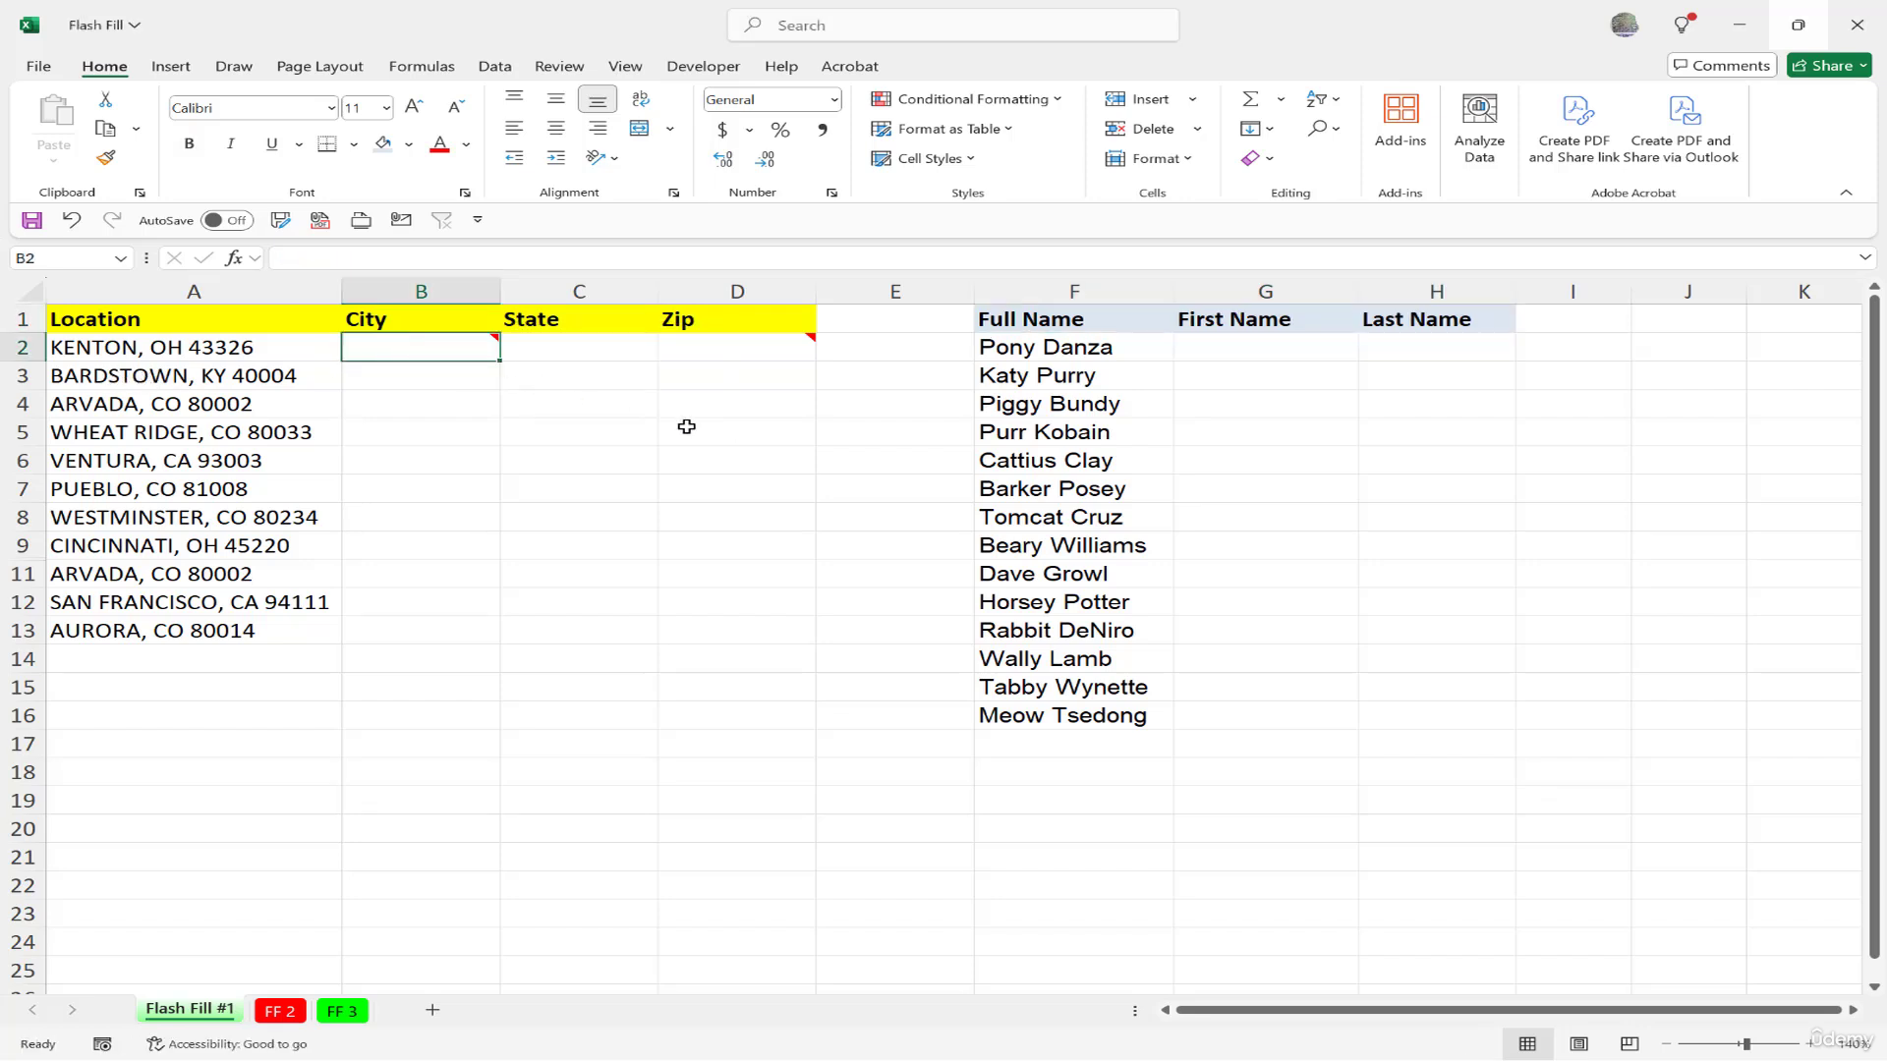
text(Kenton)
key(Return)
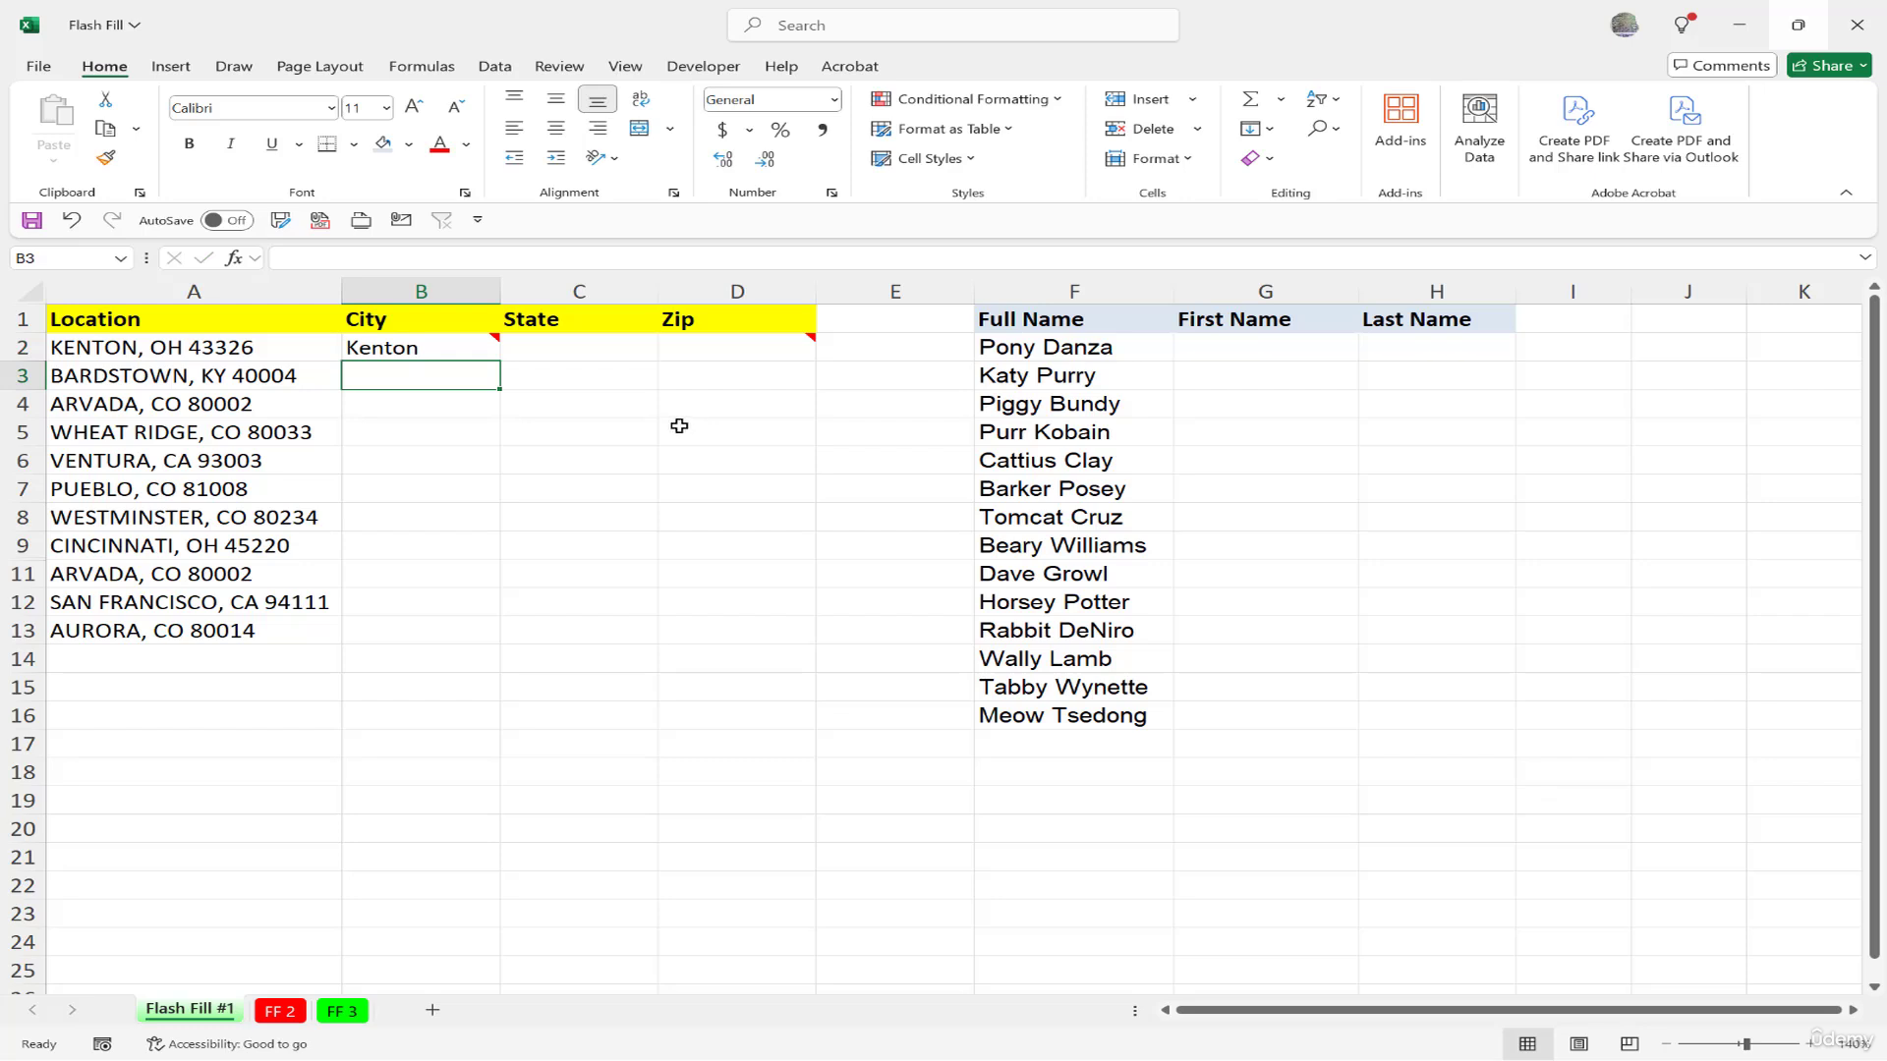
click(455, 349)
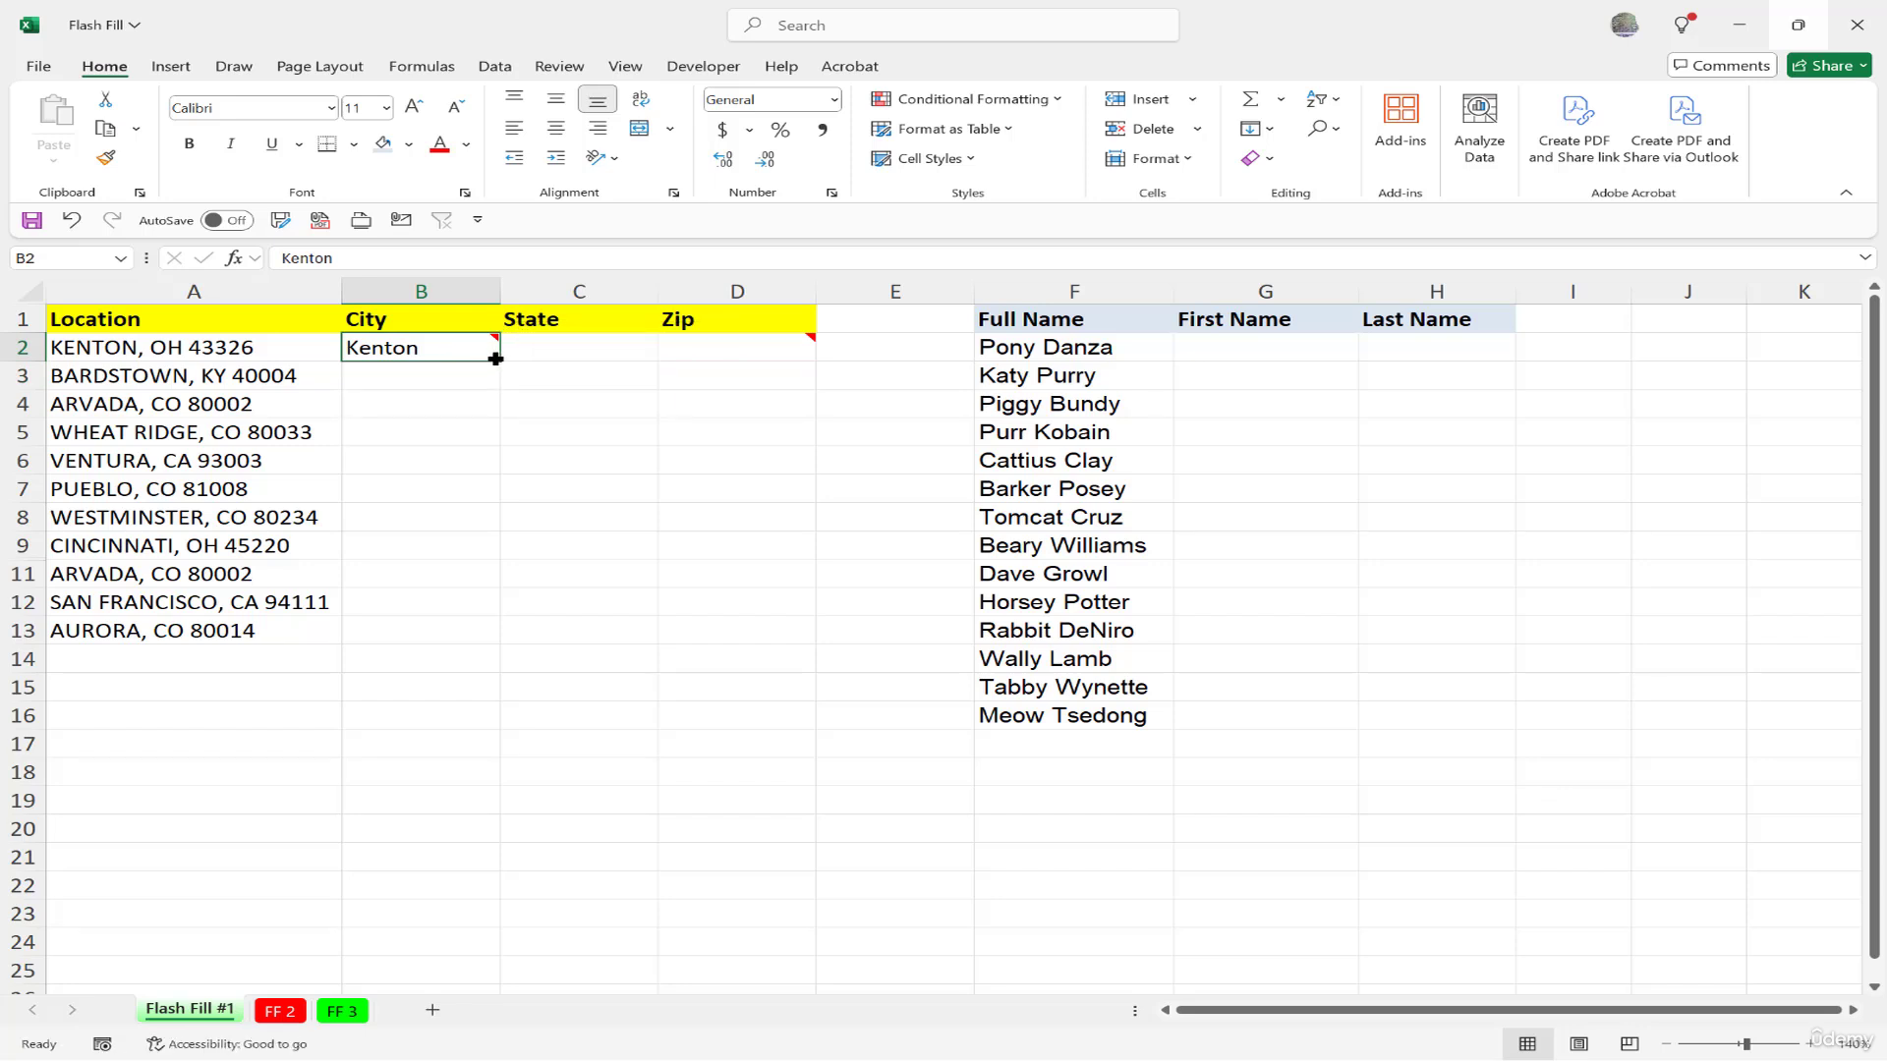
drag(498, 360, 484, 652)
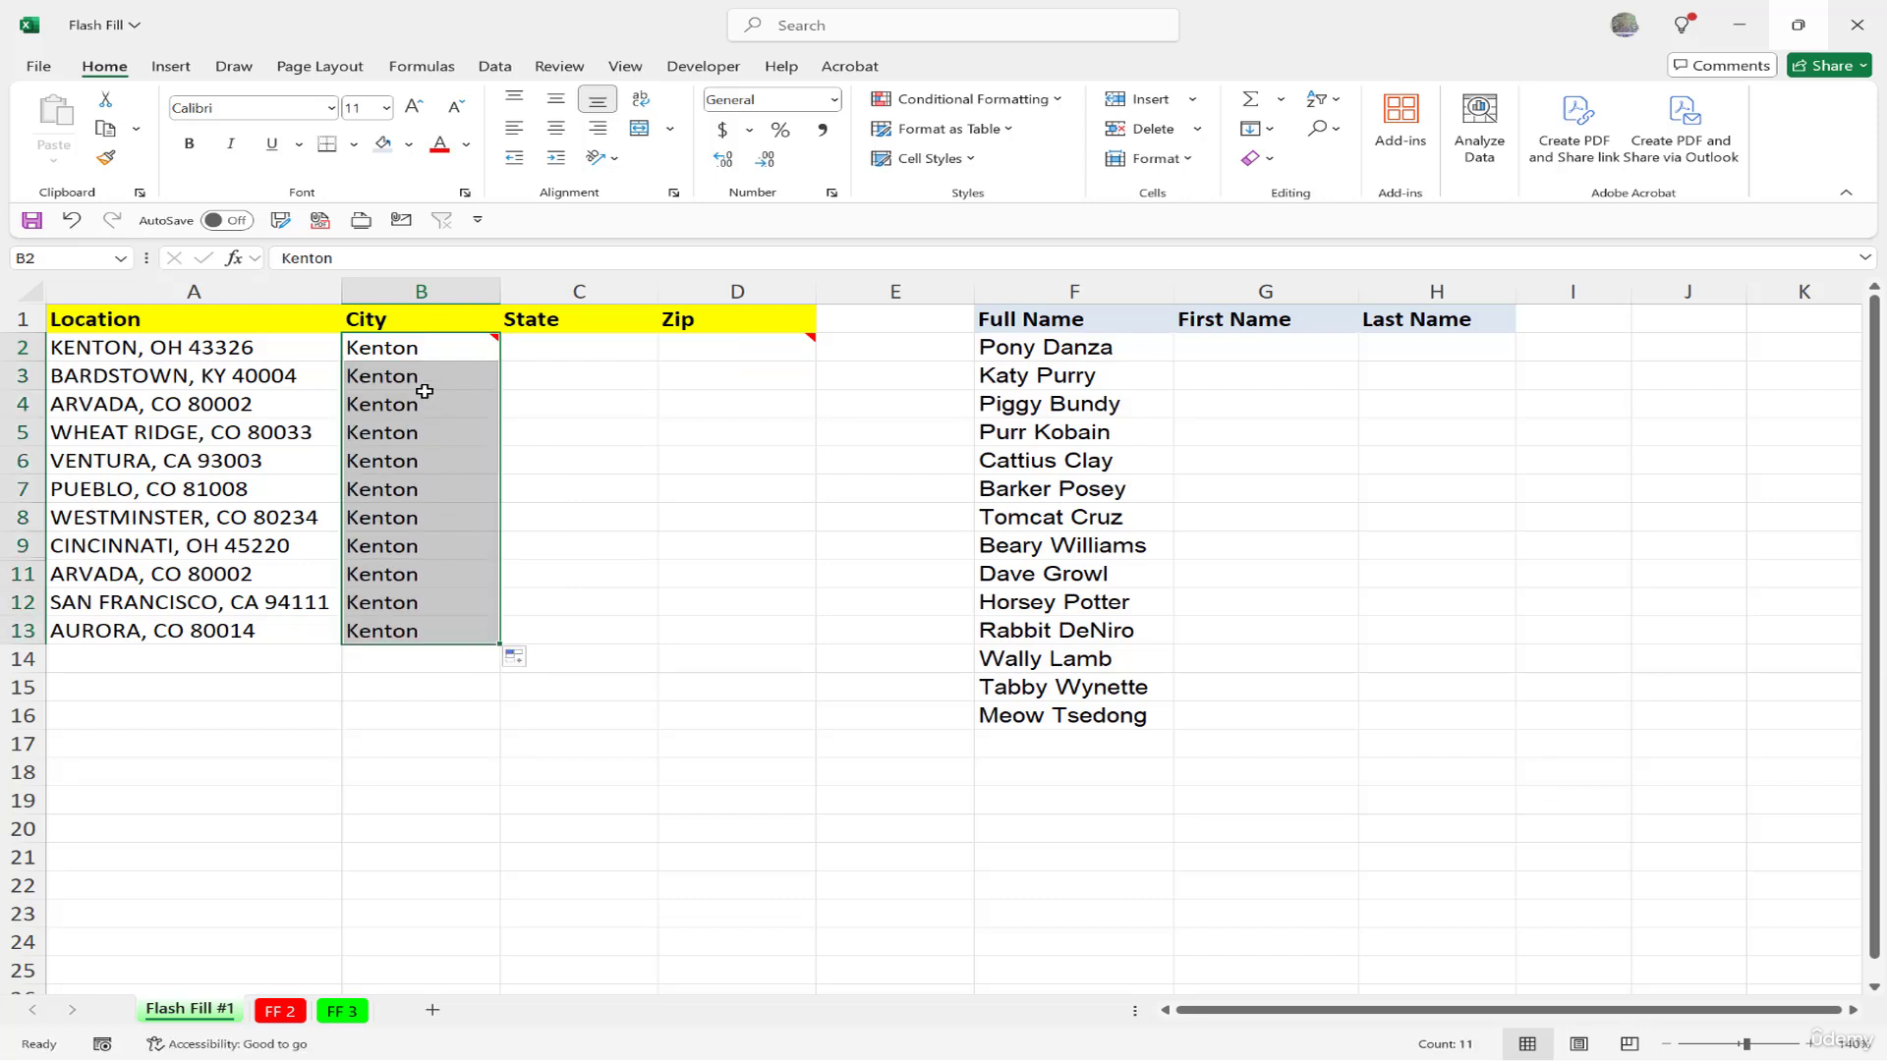
click(518, 660)
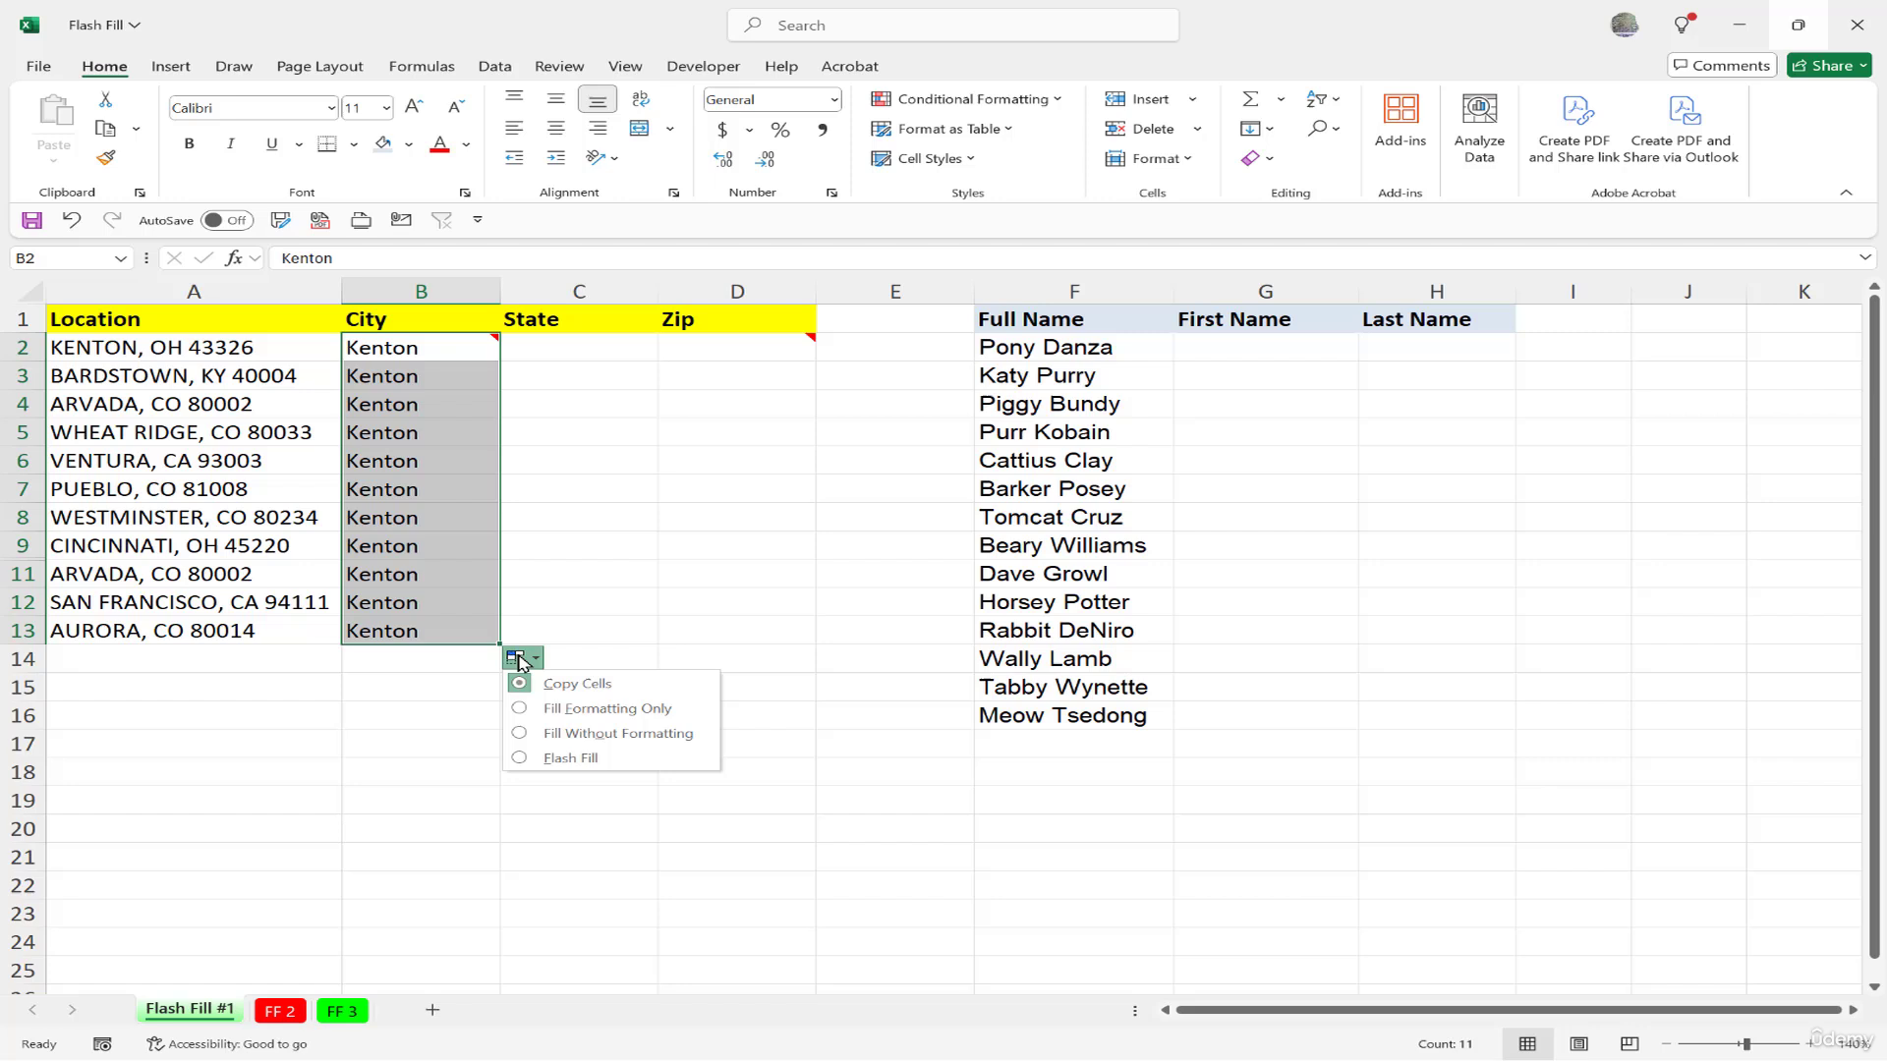
click(592, 763)
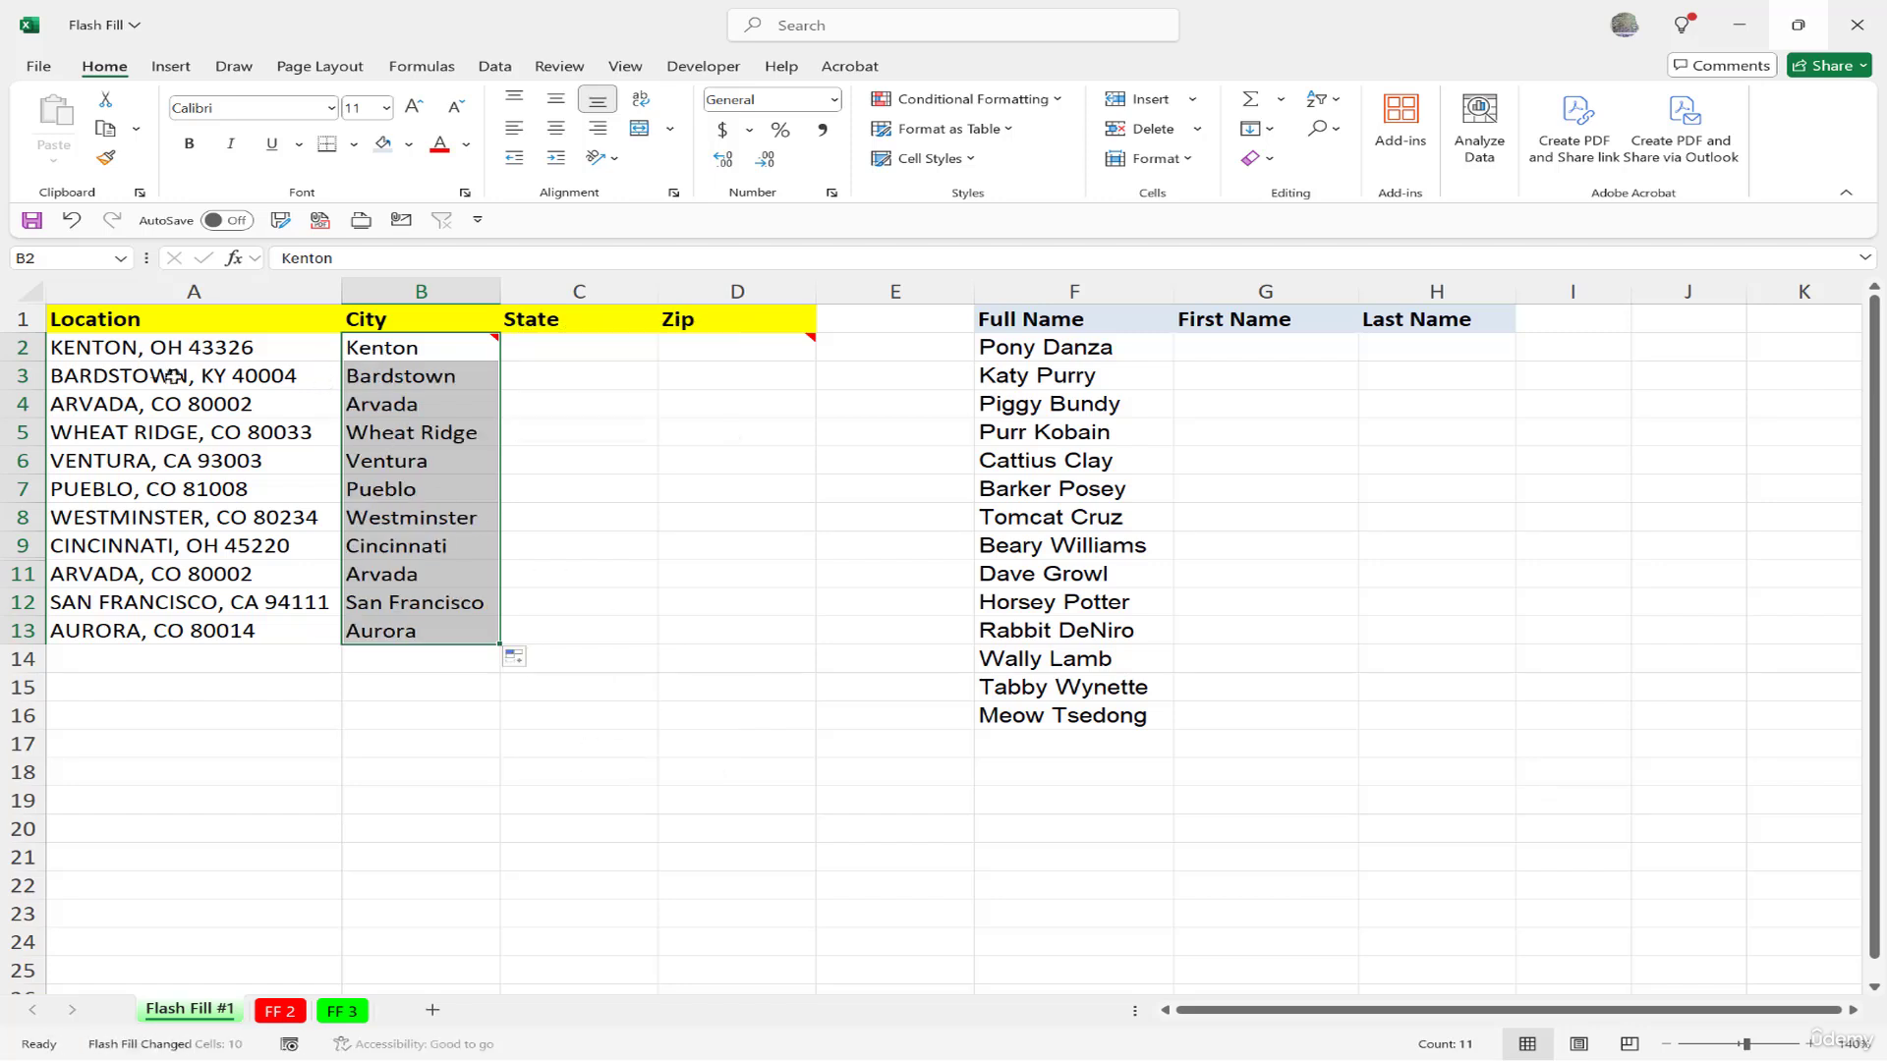
click(578, 349)
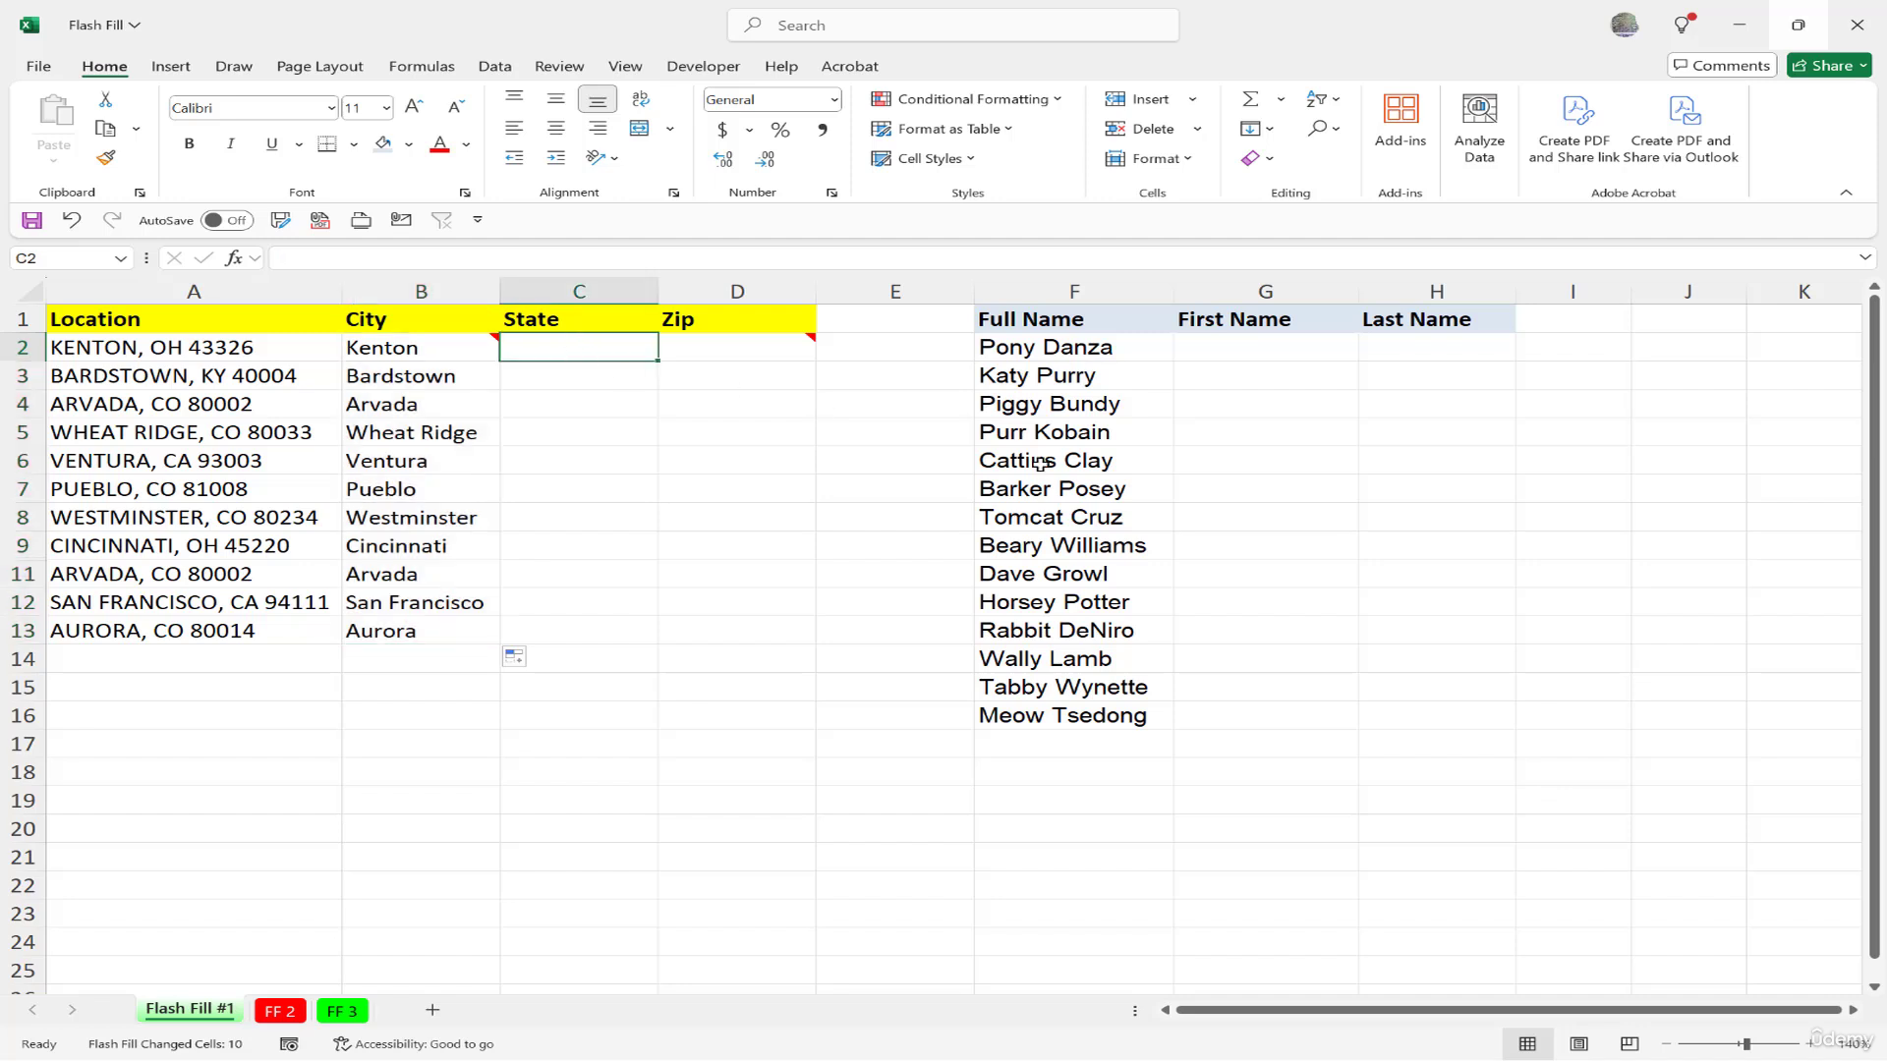
Enter OH in C2 and Flash Fill the remaining state codes with Ctrl+E.
text(OH)
key(Return)
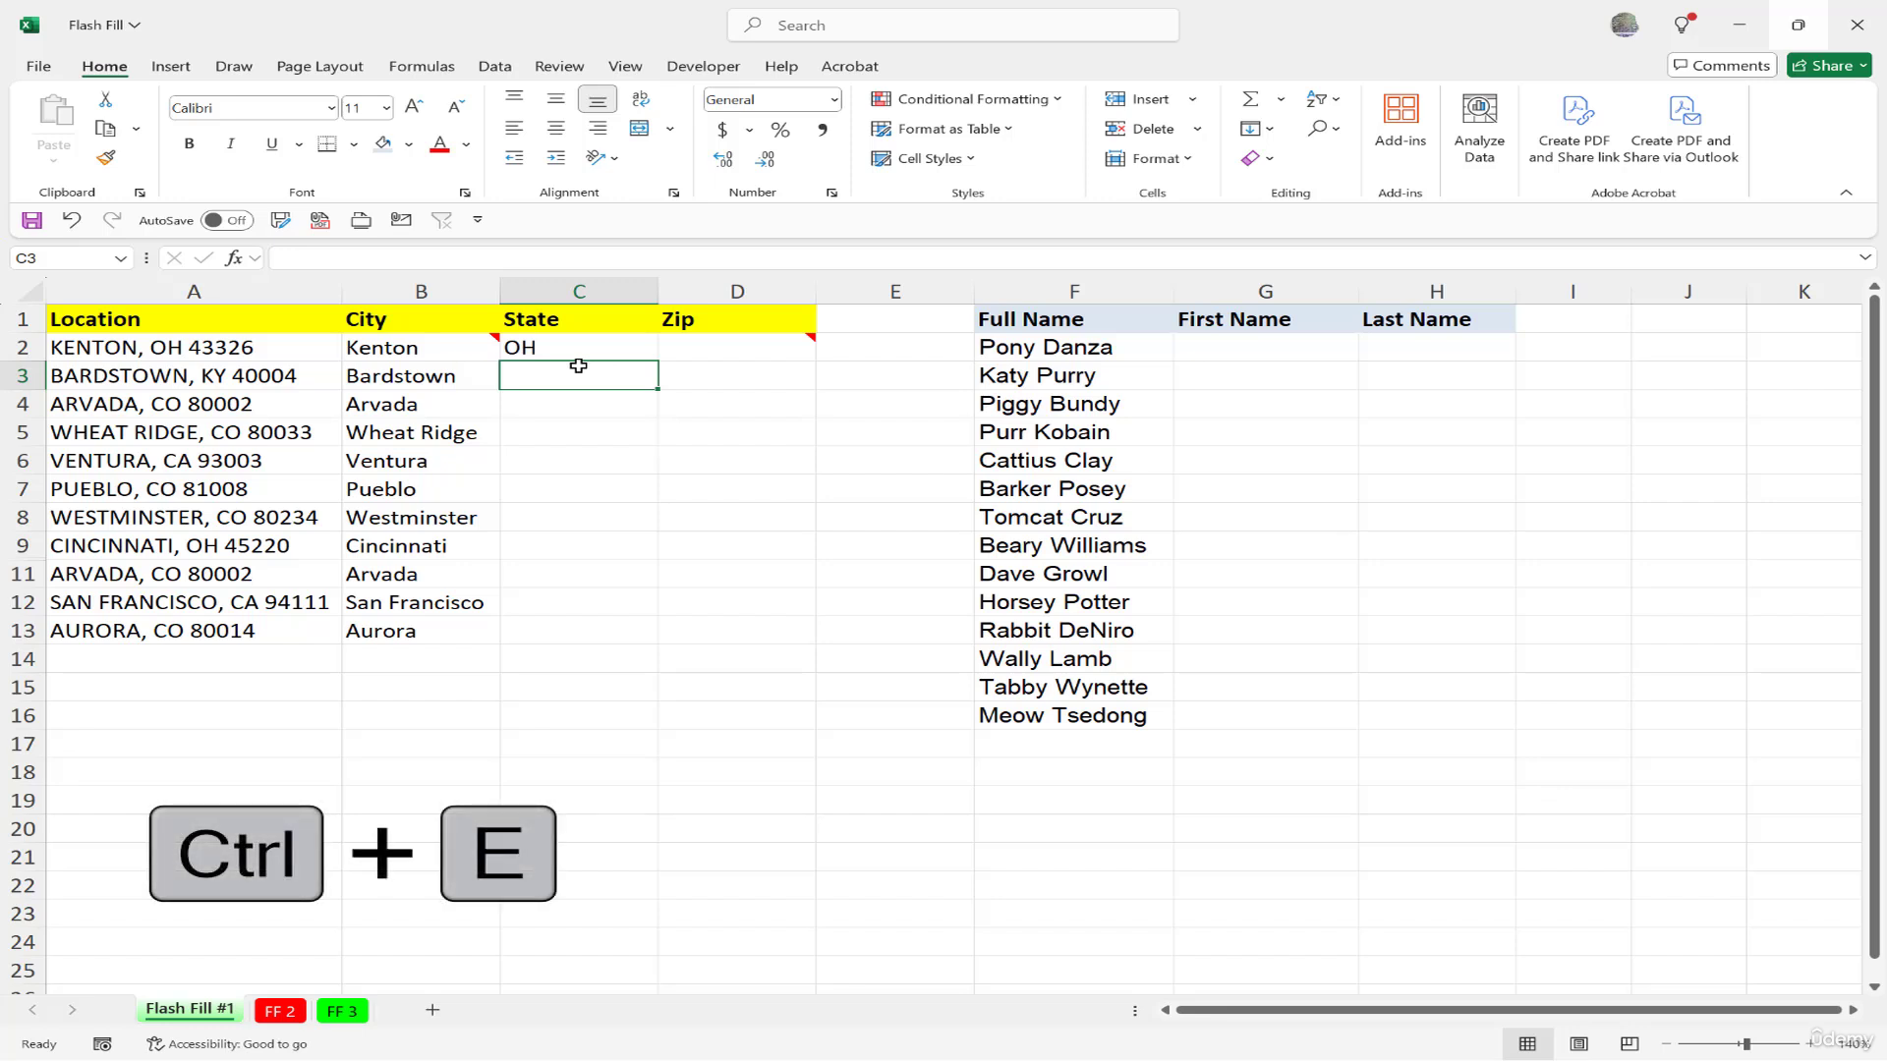
key(ctrl+e)
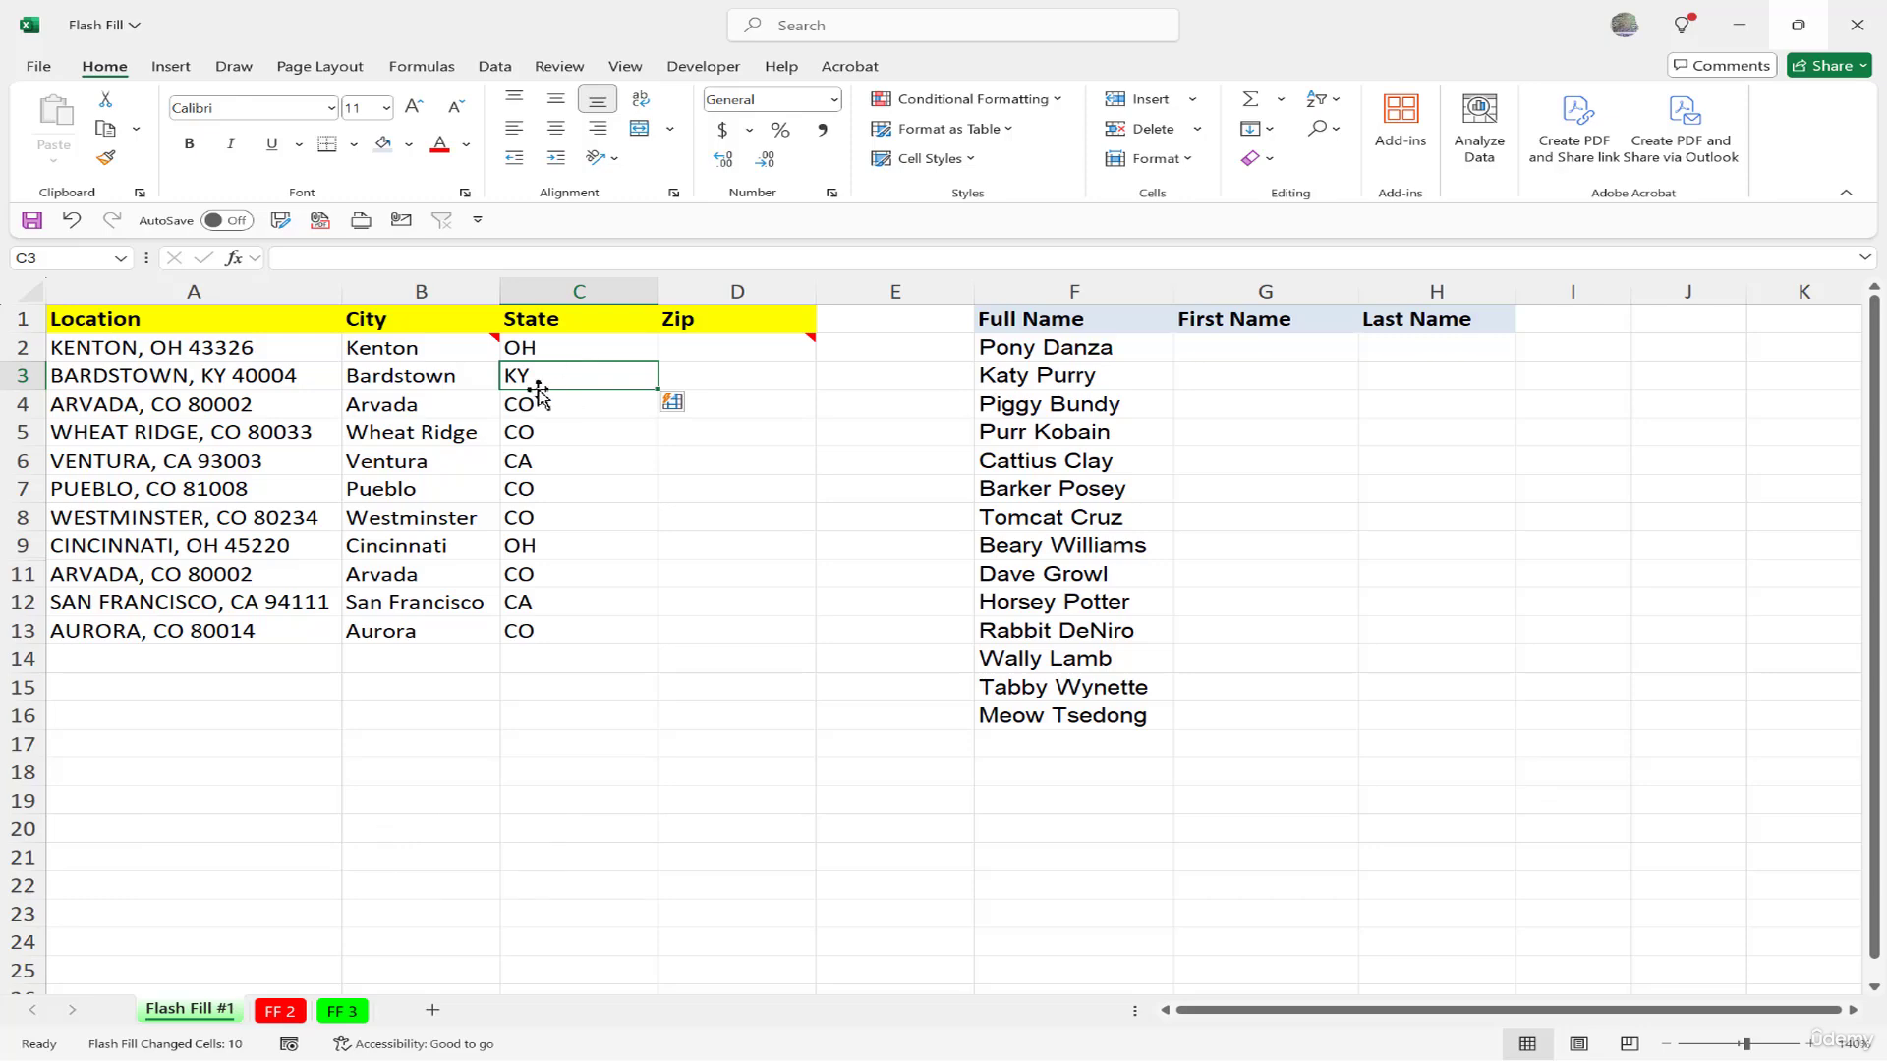
click(706, 348)
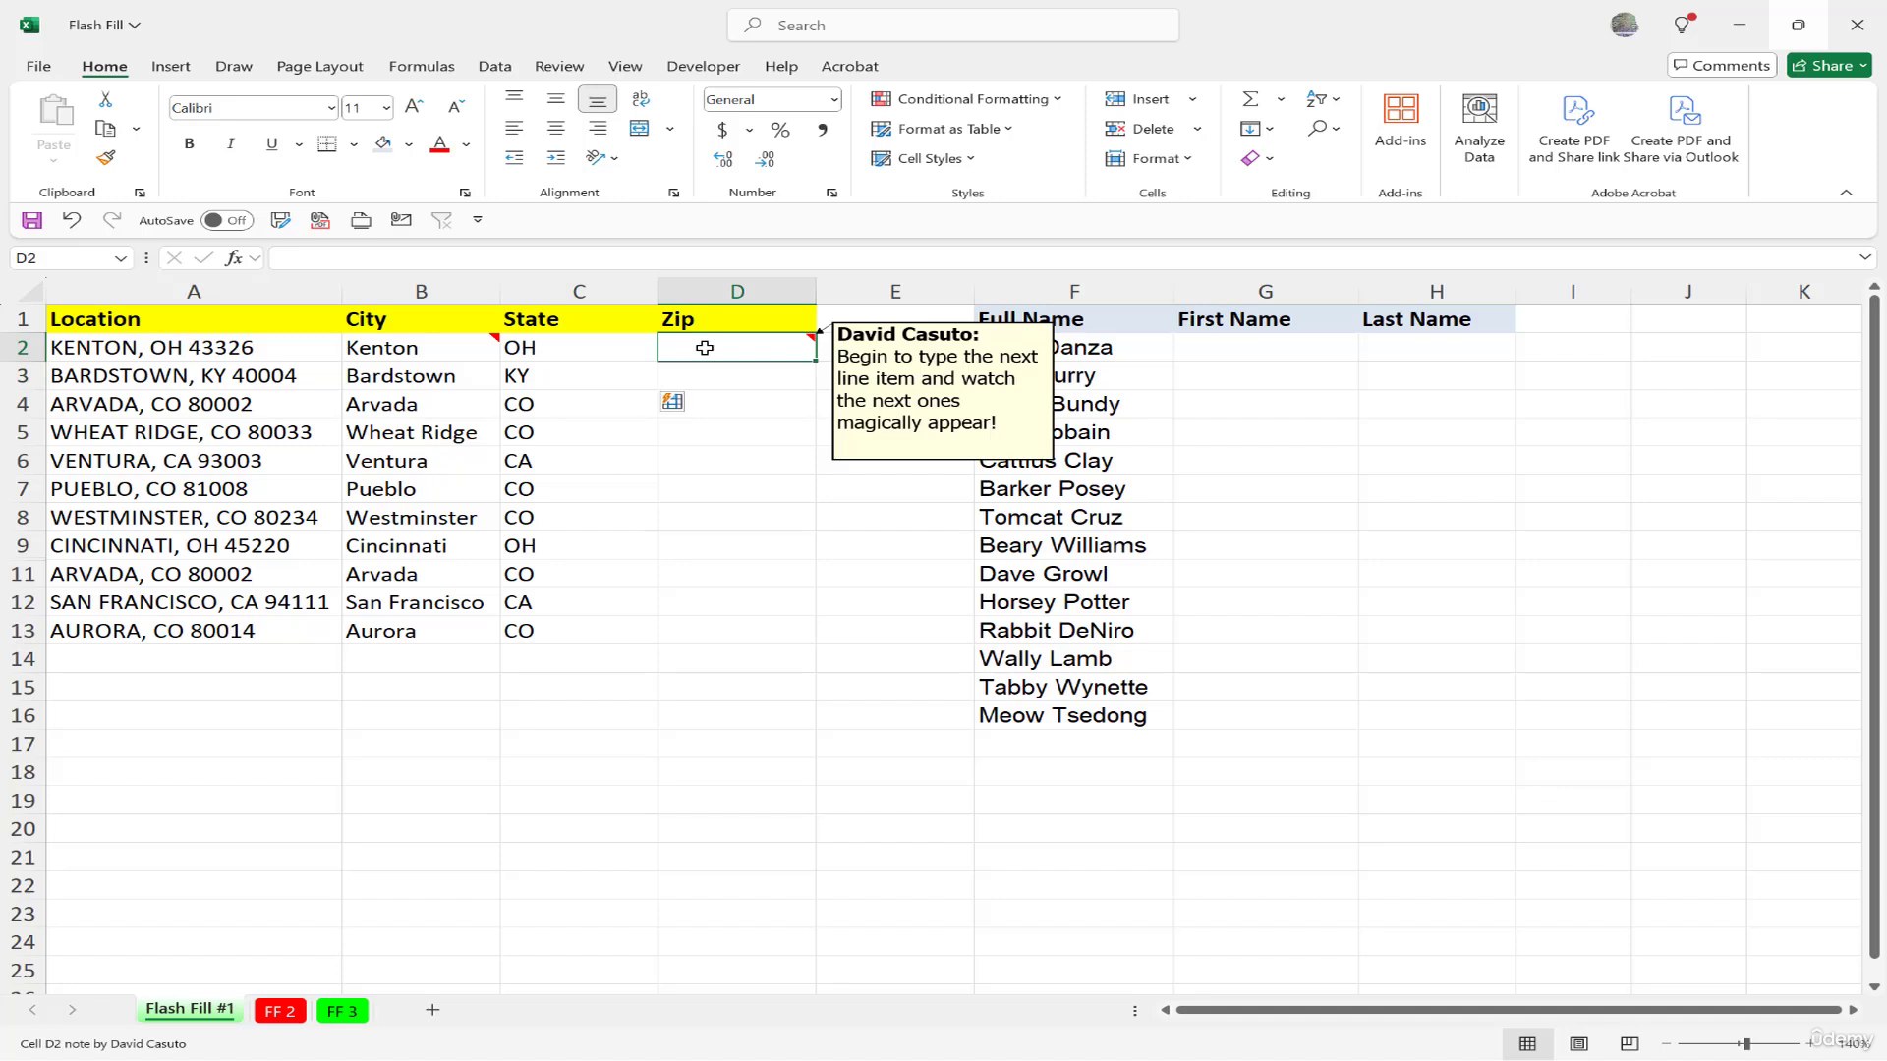
Enter zips 43326 and 40004 in D2 and D3, accepting Flash Fill for the remaining rows.
text(43326)
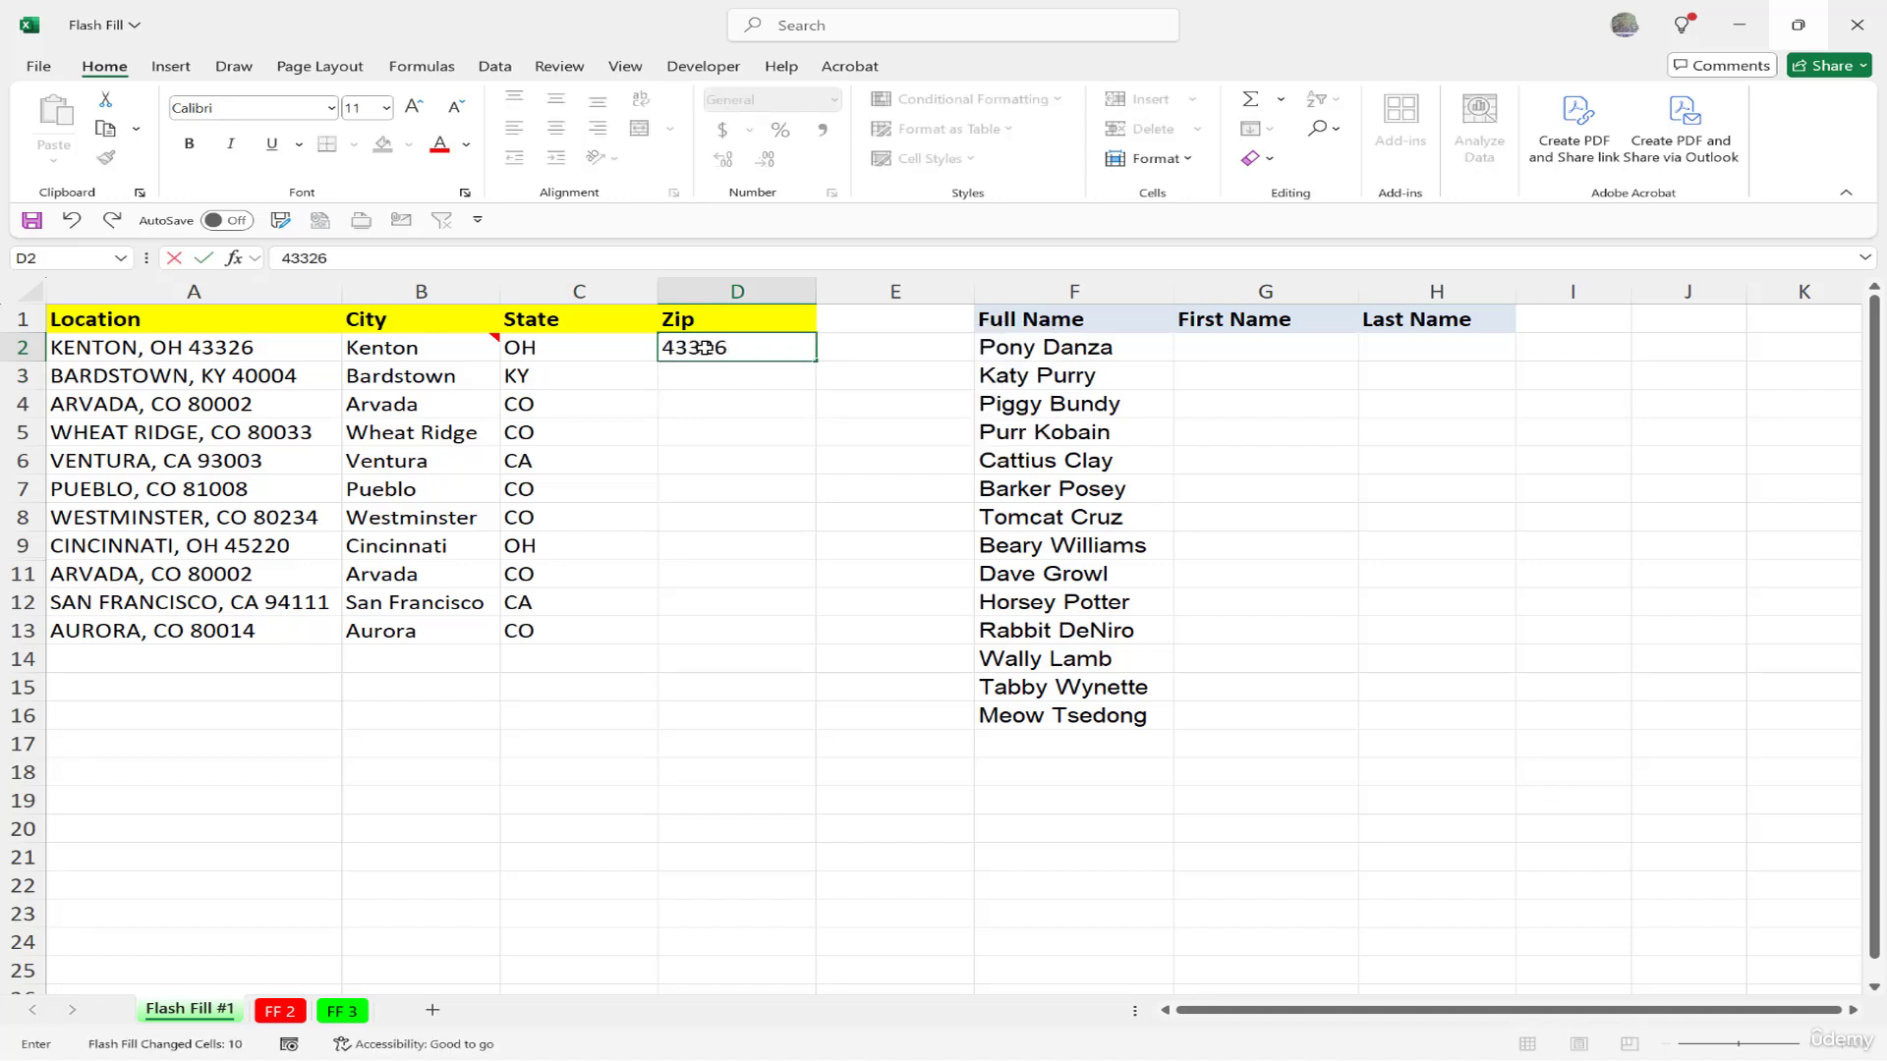
key(Return)
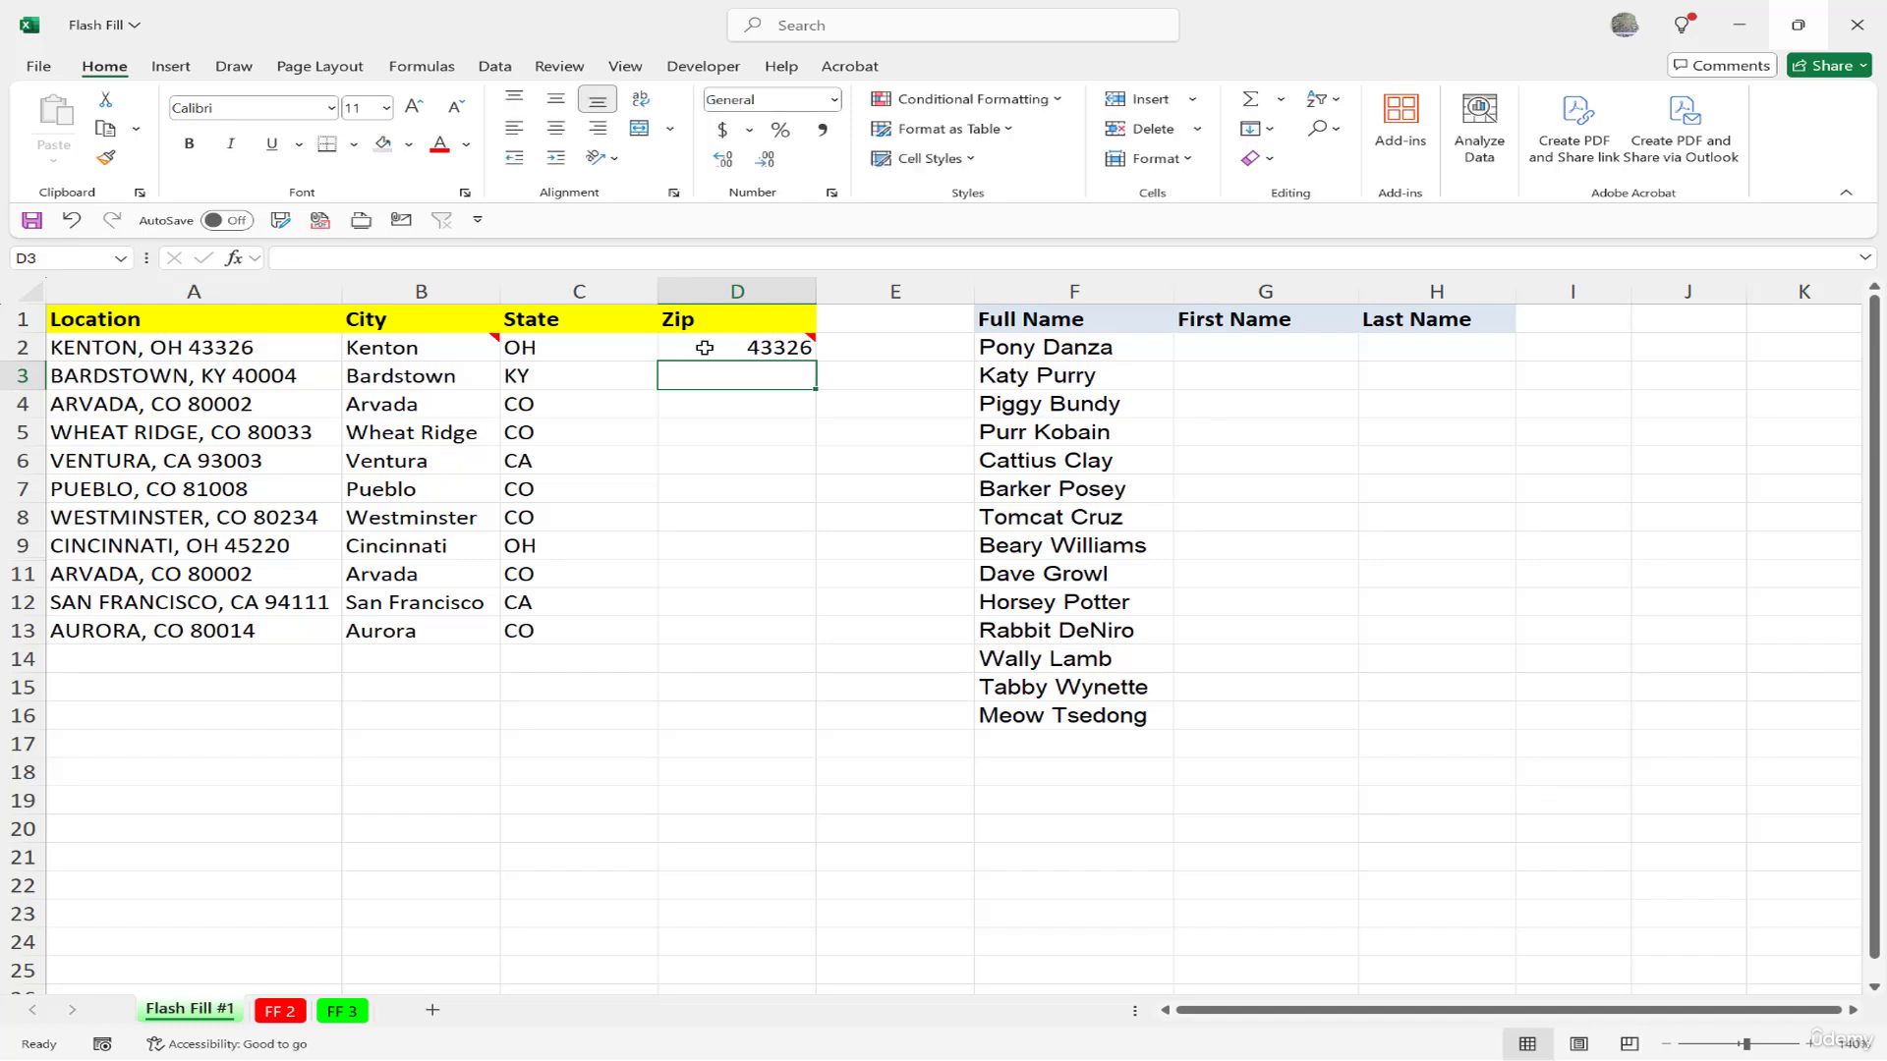
text(40004)
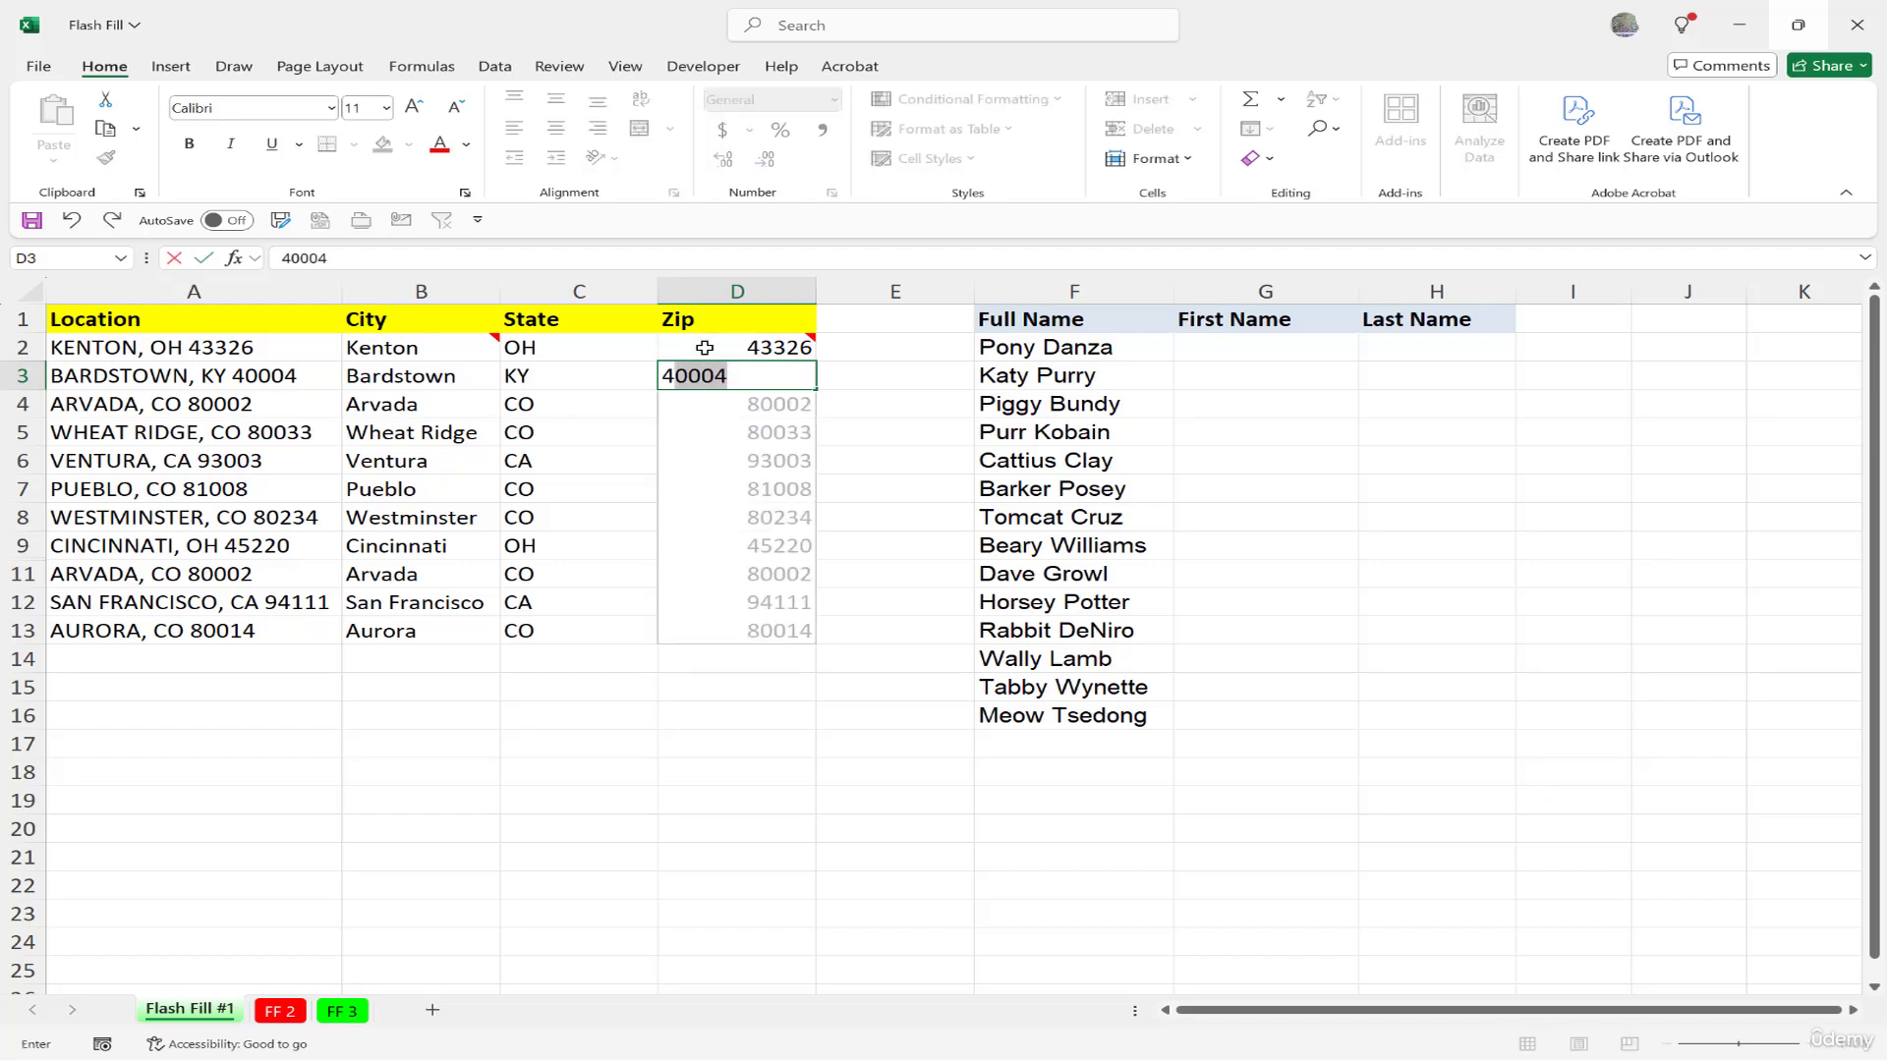
key(Return)
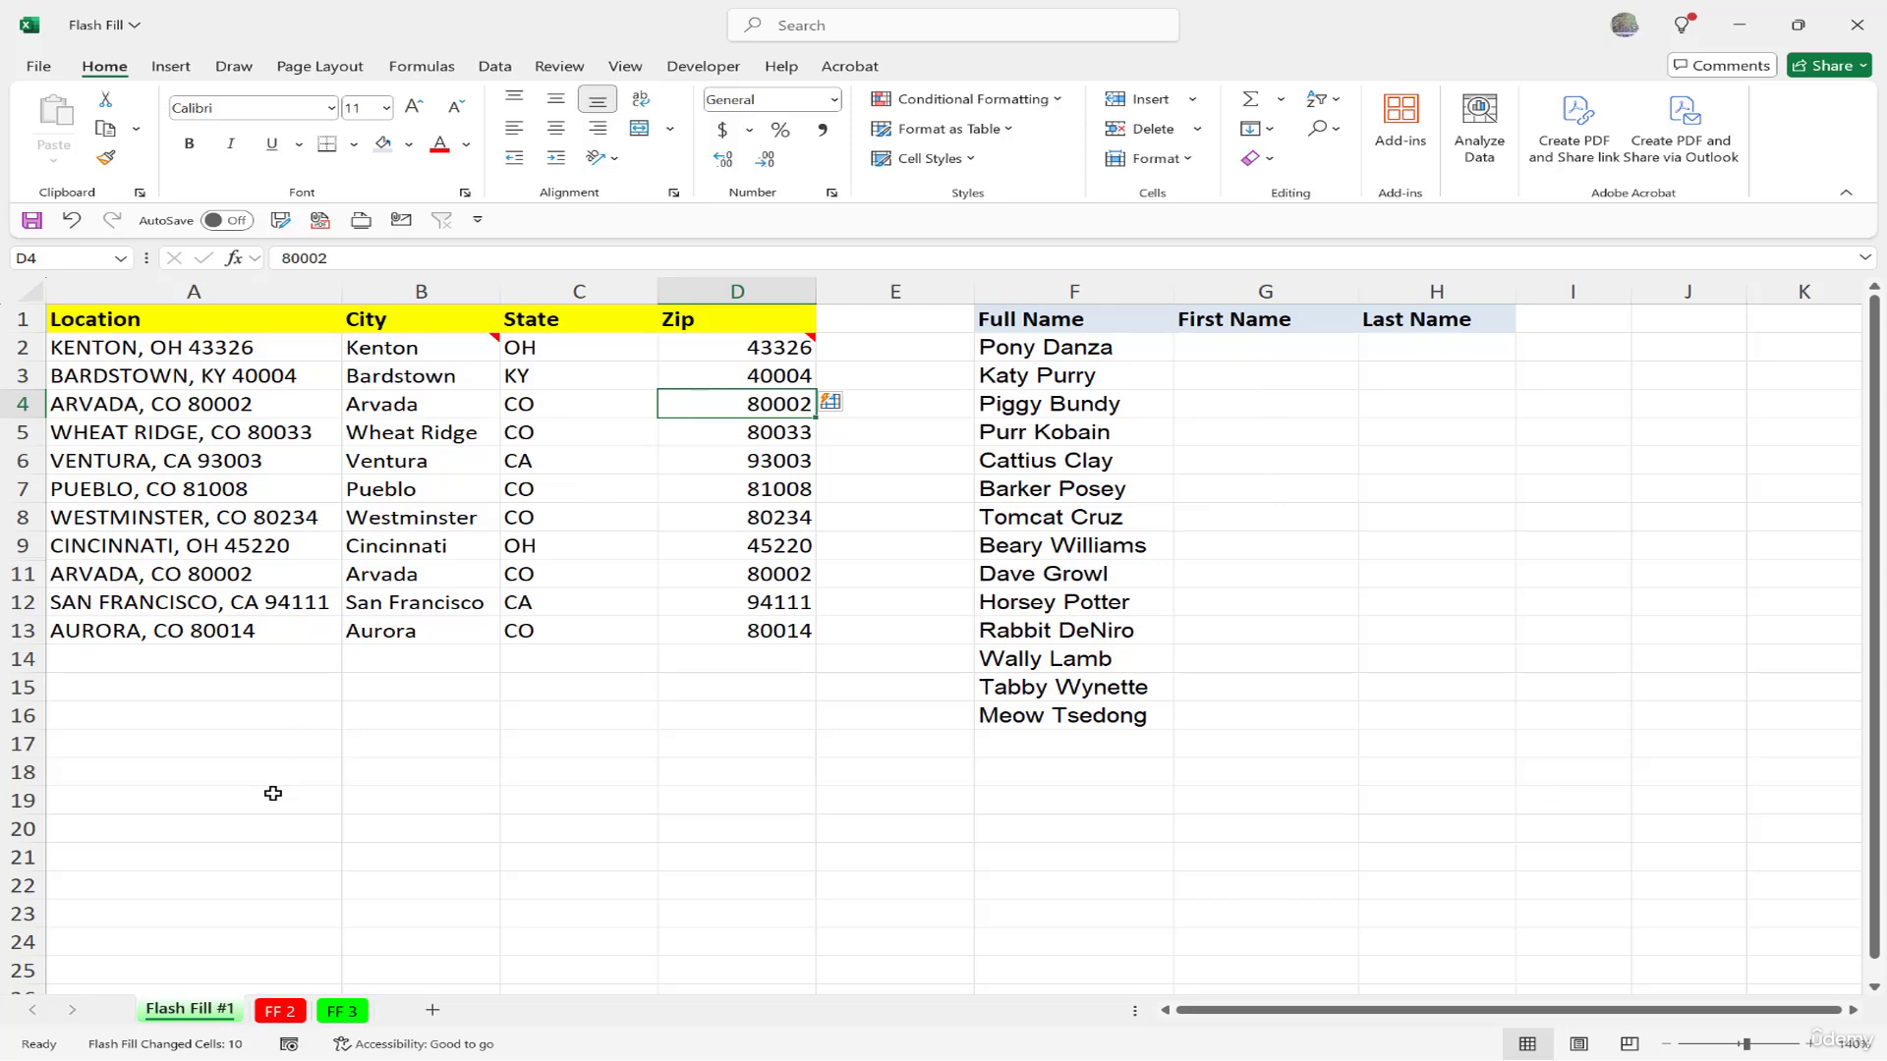
On FF 2, enter 9C0K904268826 in C2 and Flash Fill the Combined column.
click(280, 1011)
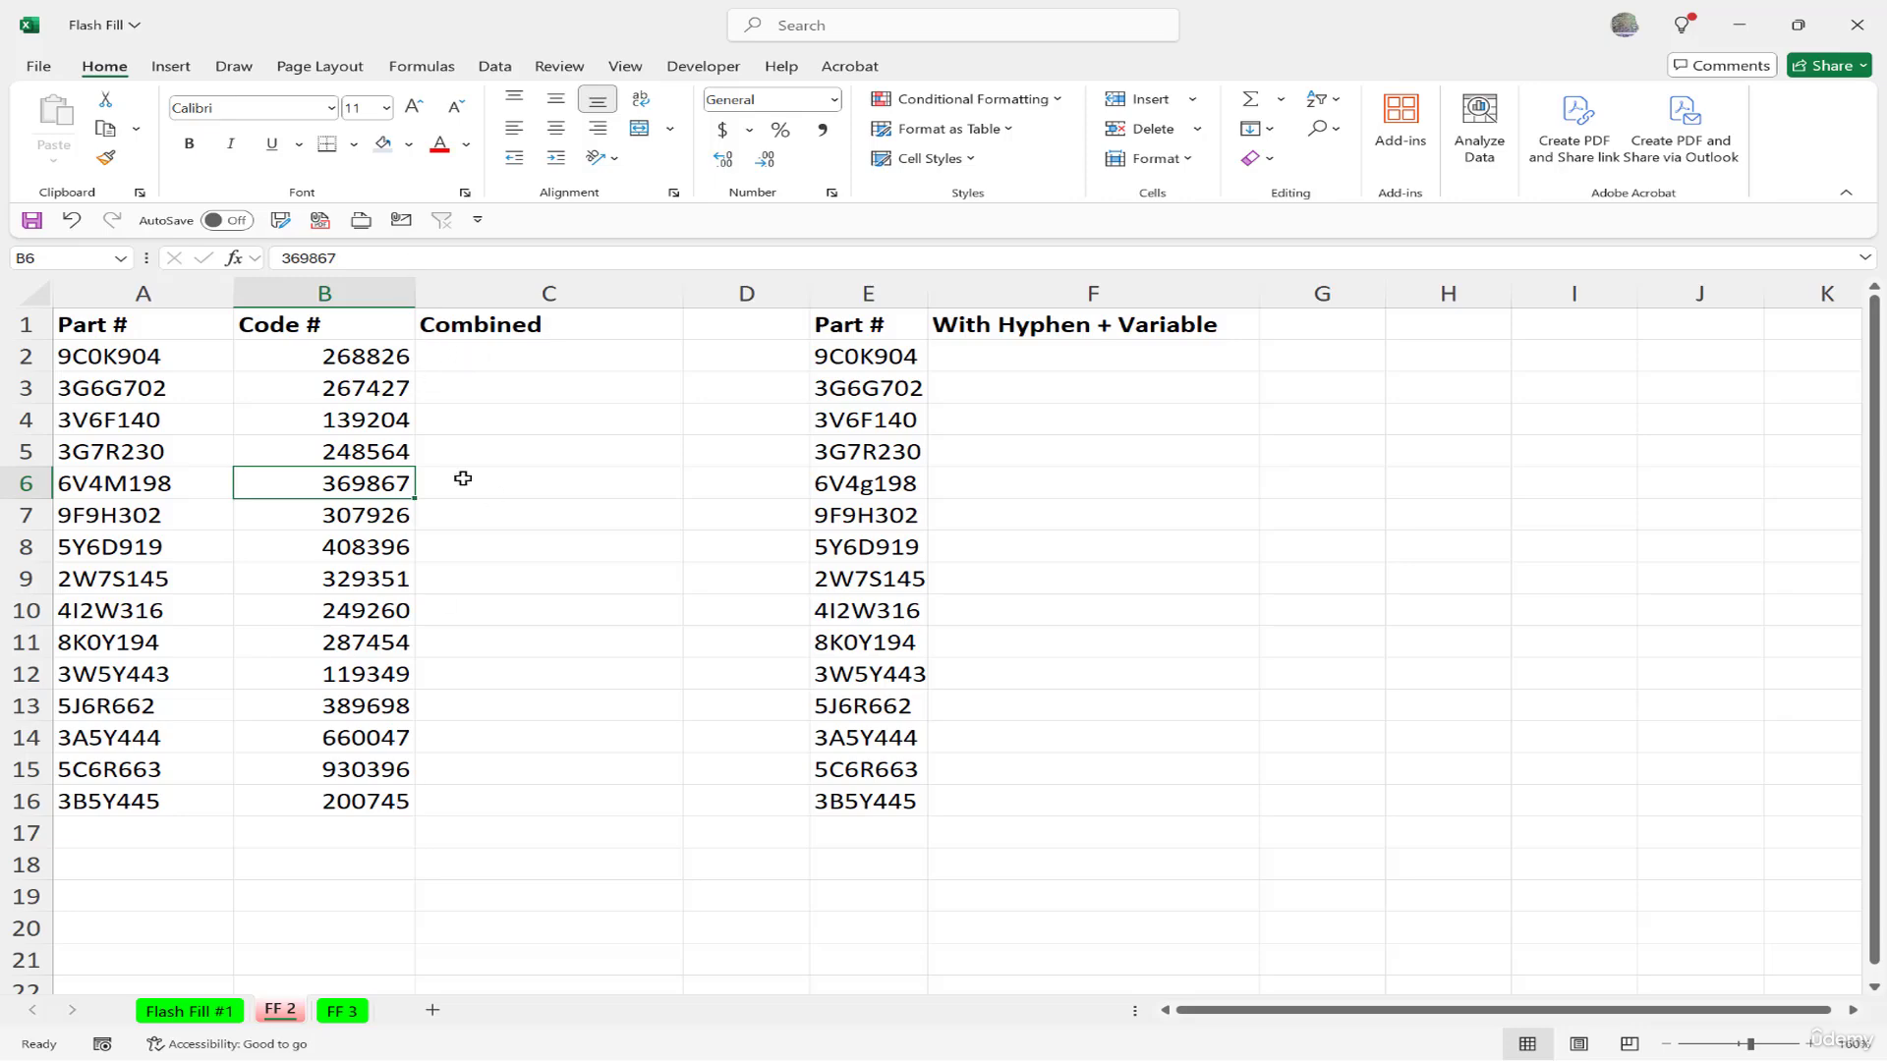
click(484, 364)
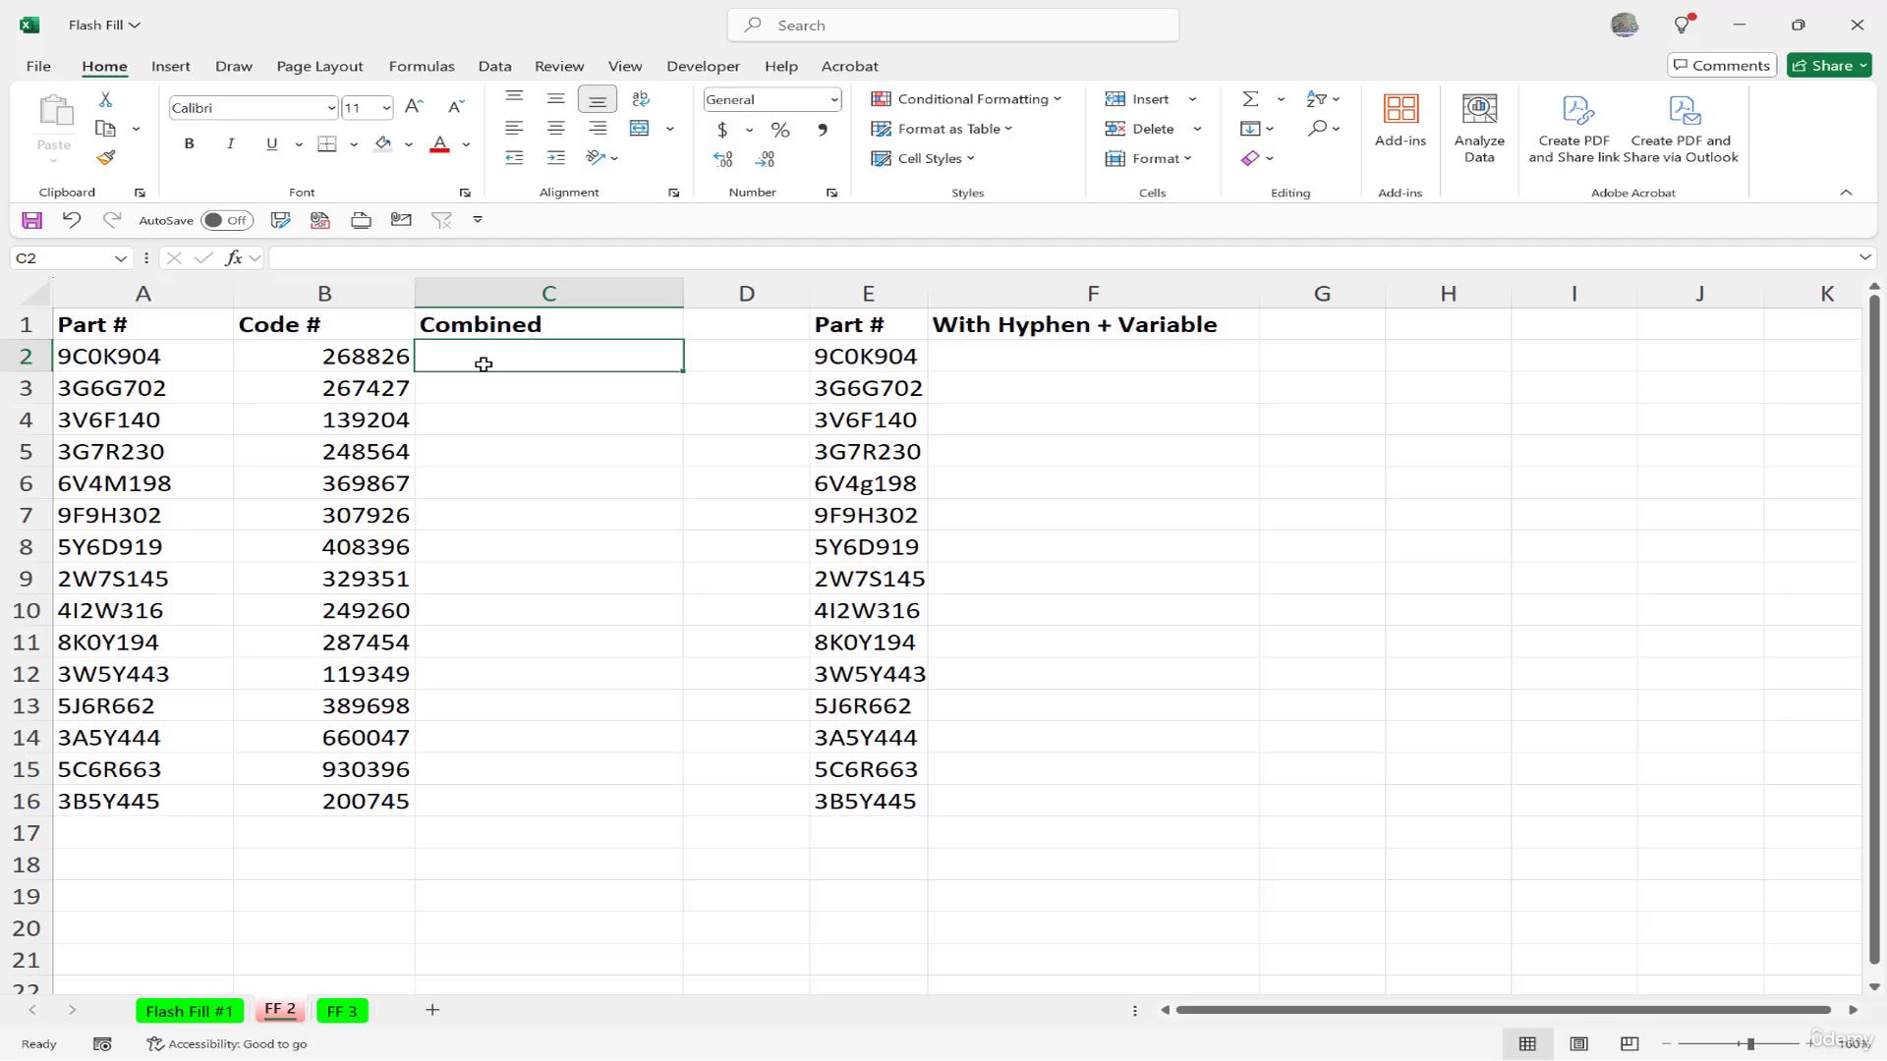
text(9C0K904268826)
key(Return)
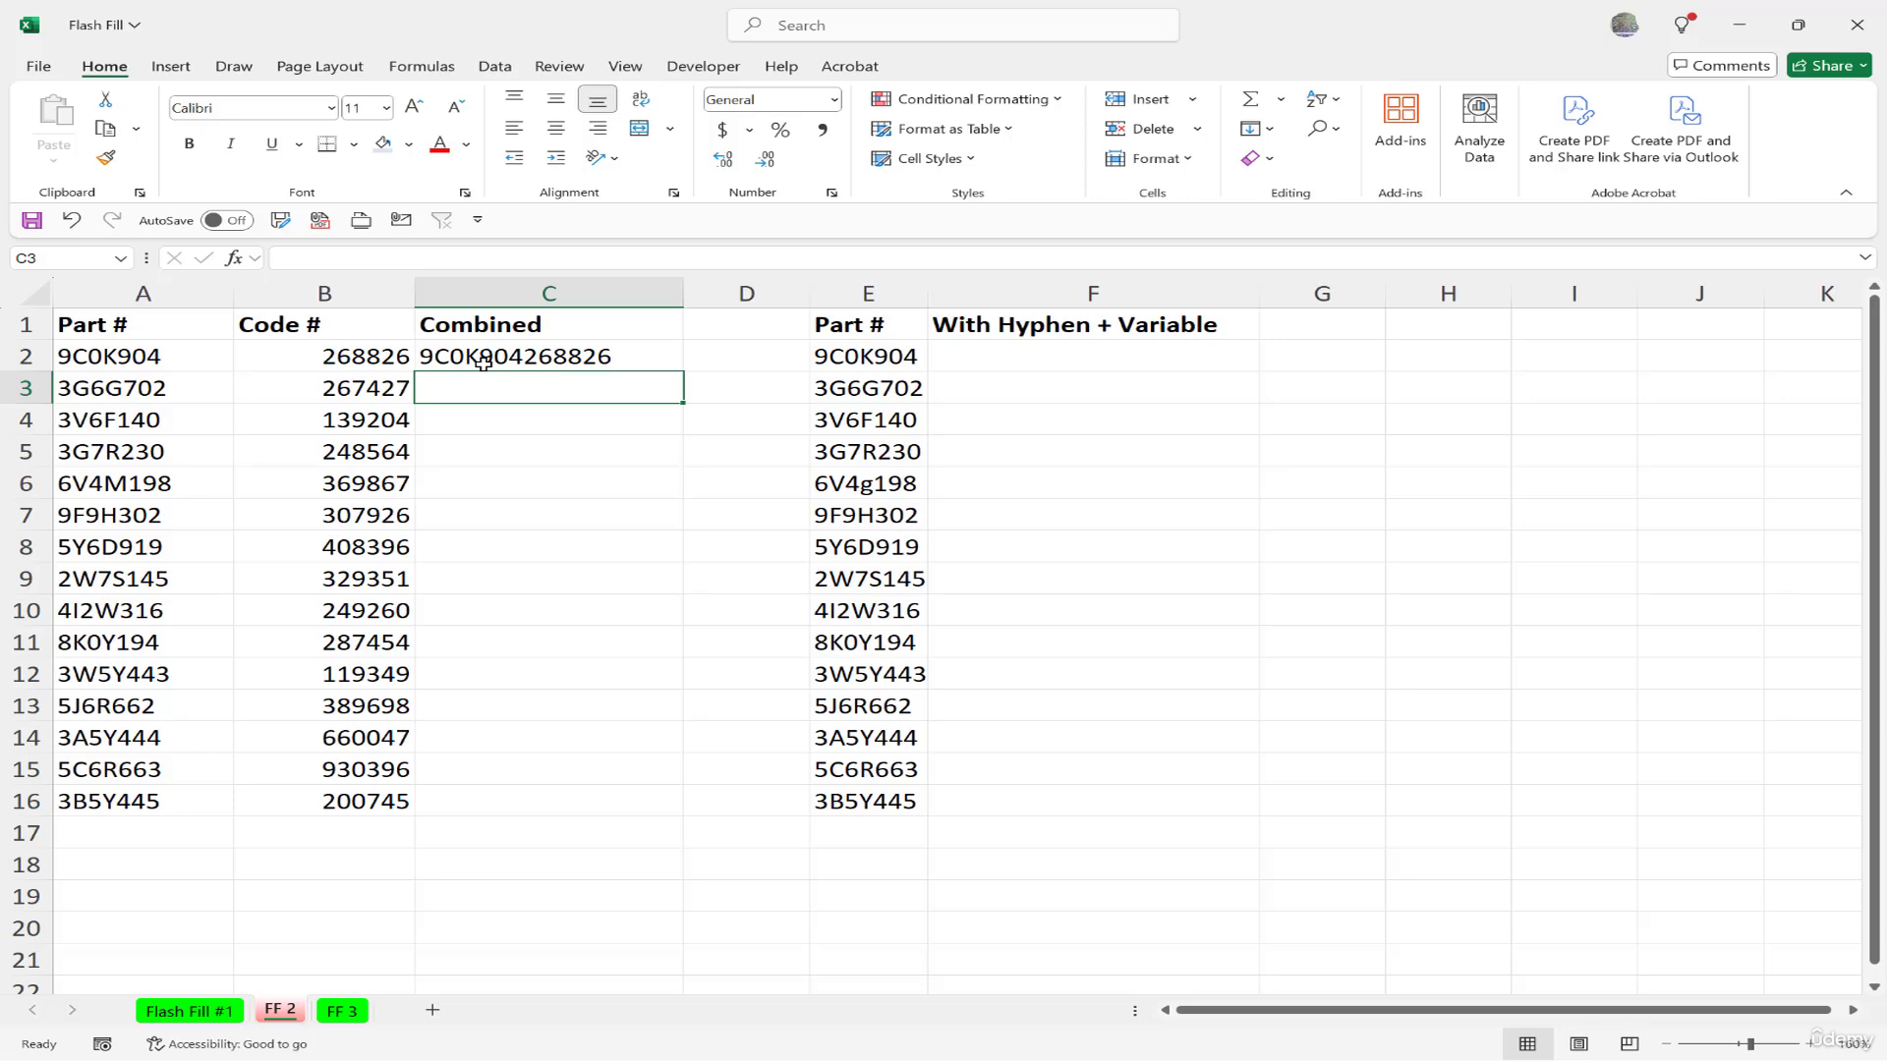
key(ctrl+e)
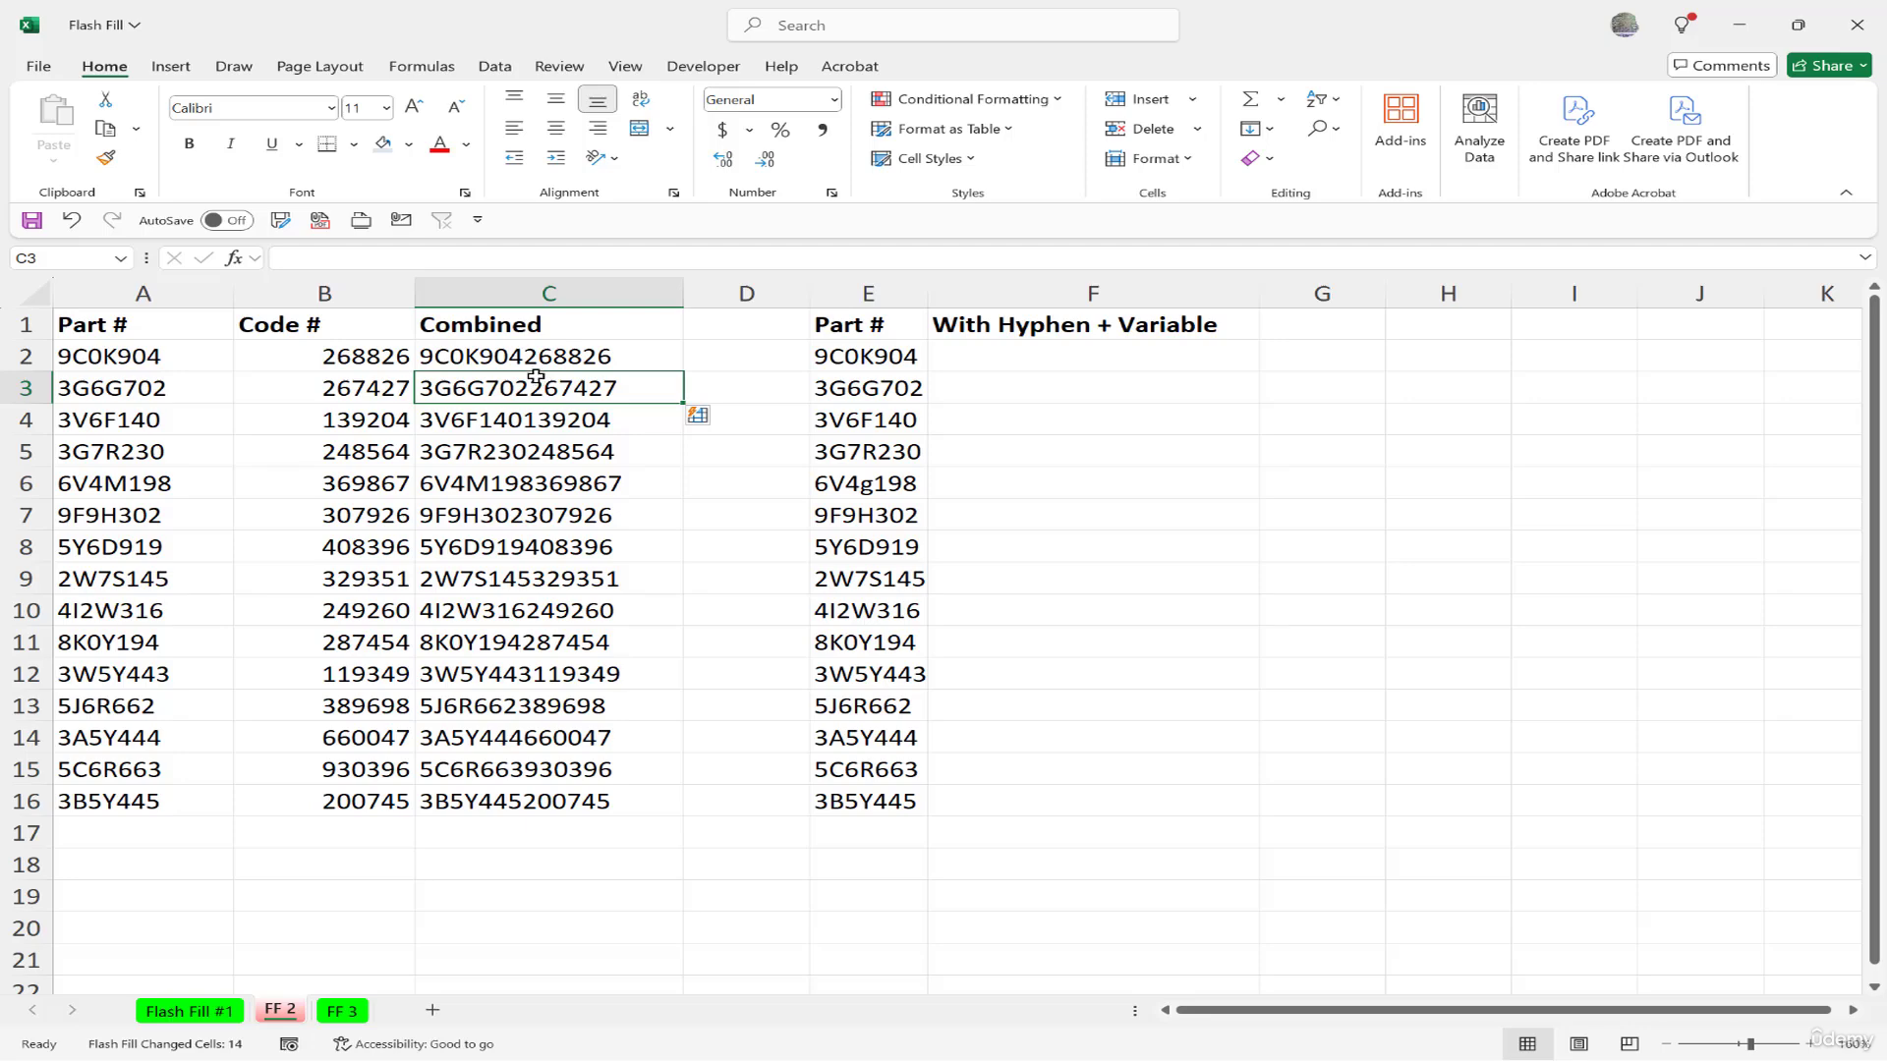
click(526, 357)
Insert _2025_ between part and code in C2 so Flash Fill refreshes the column.
key(F2)
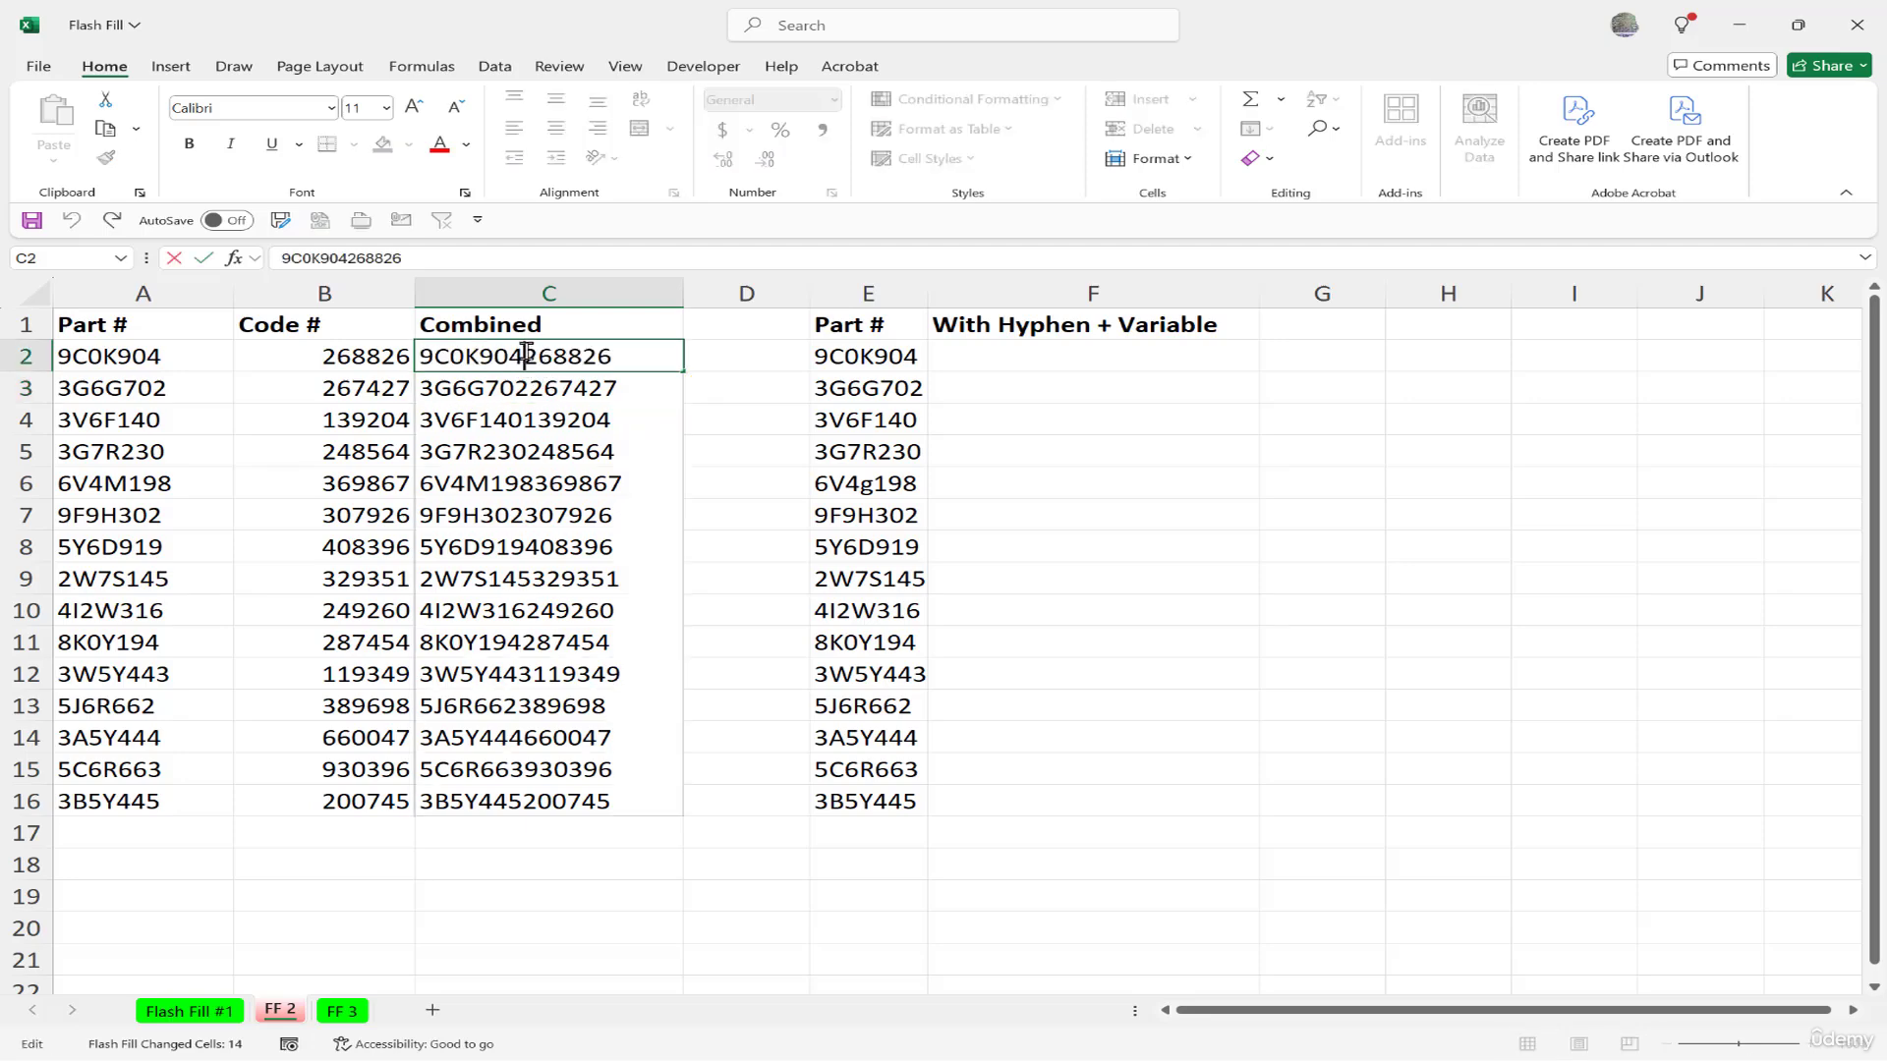
text(_)
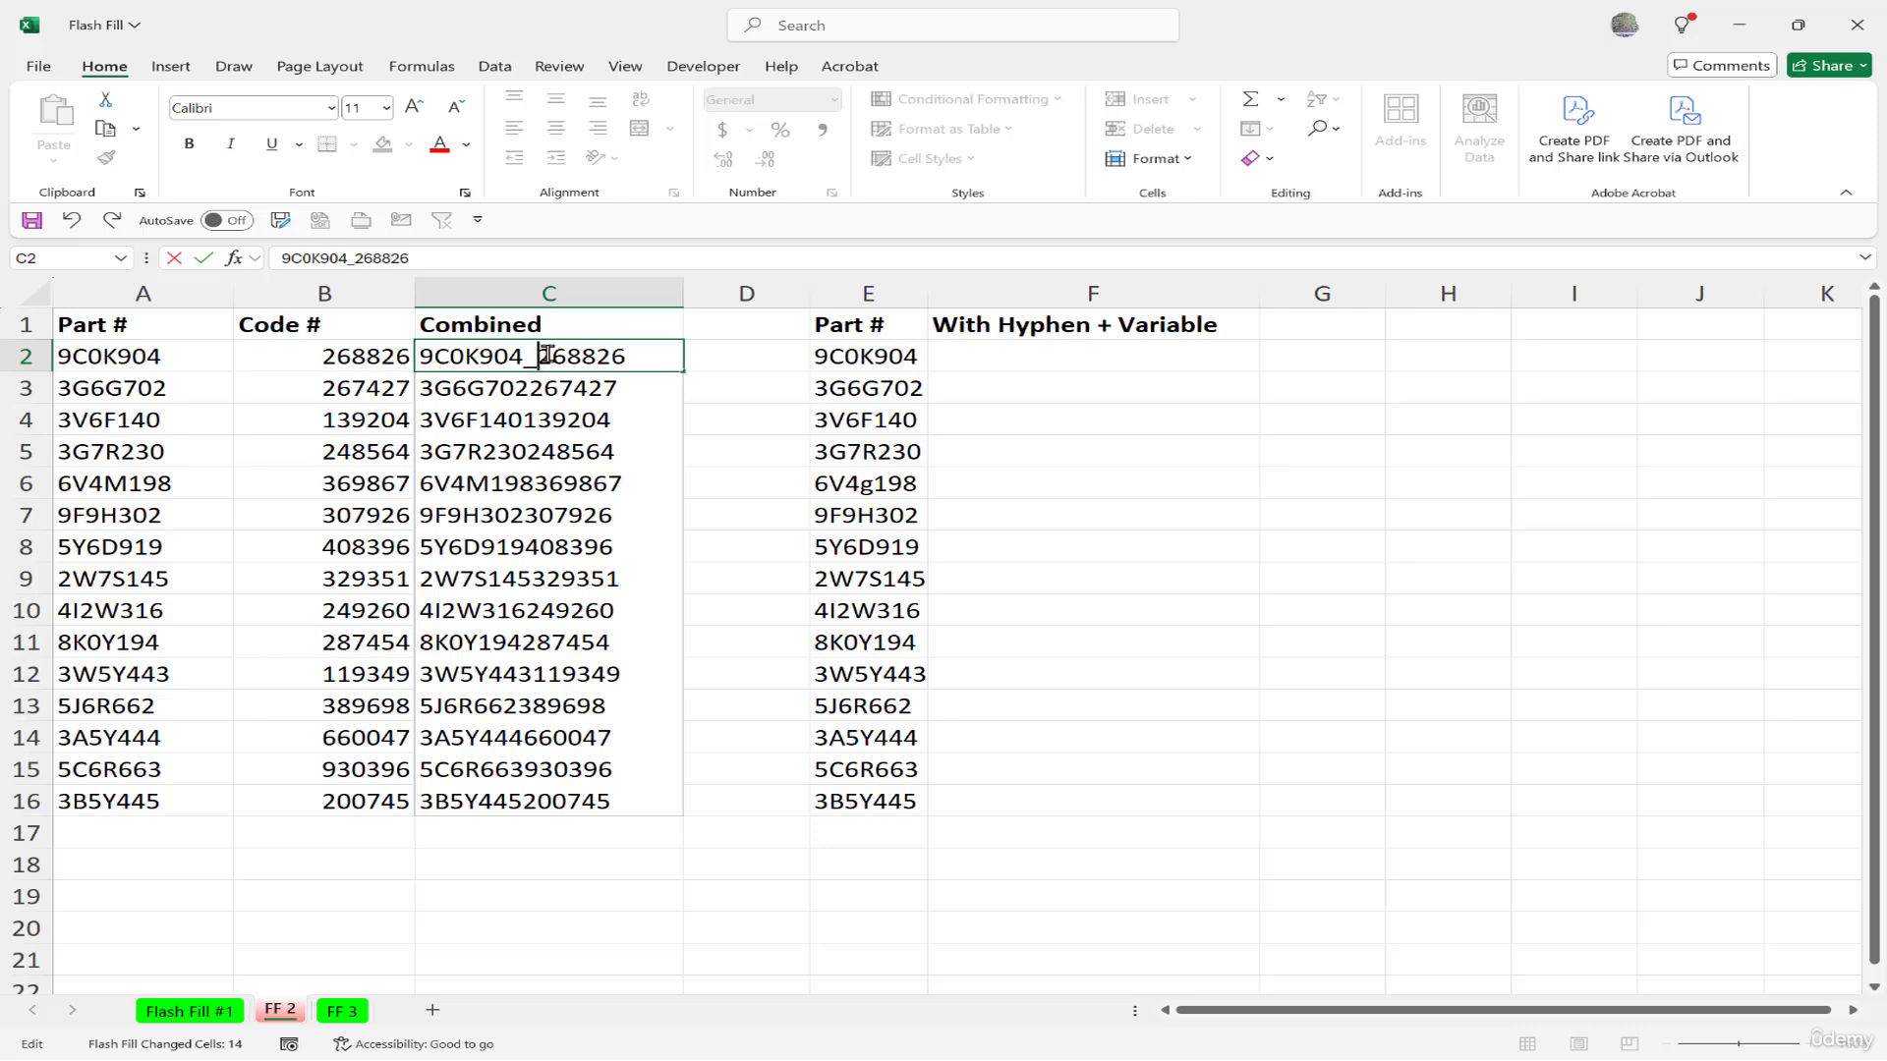
text(2025)
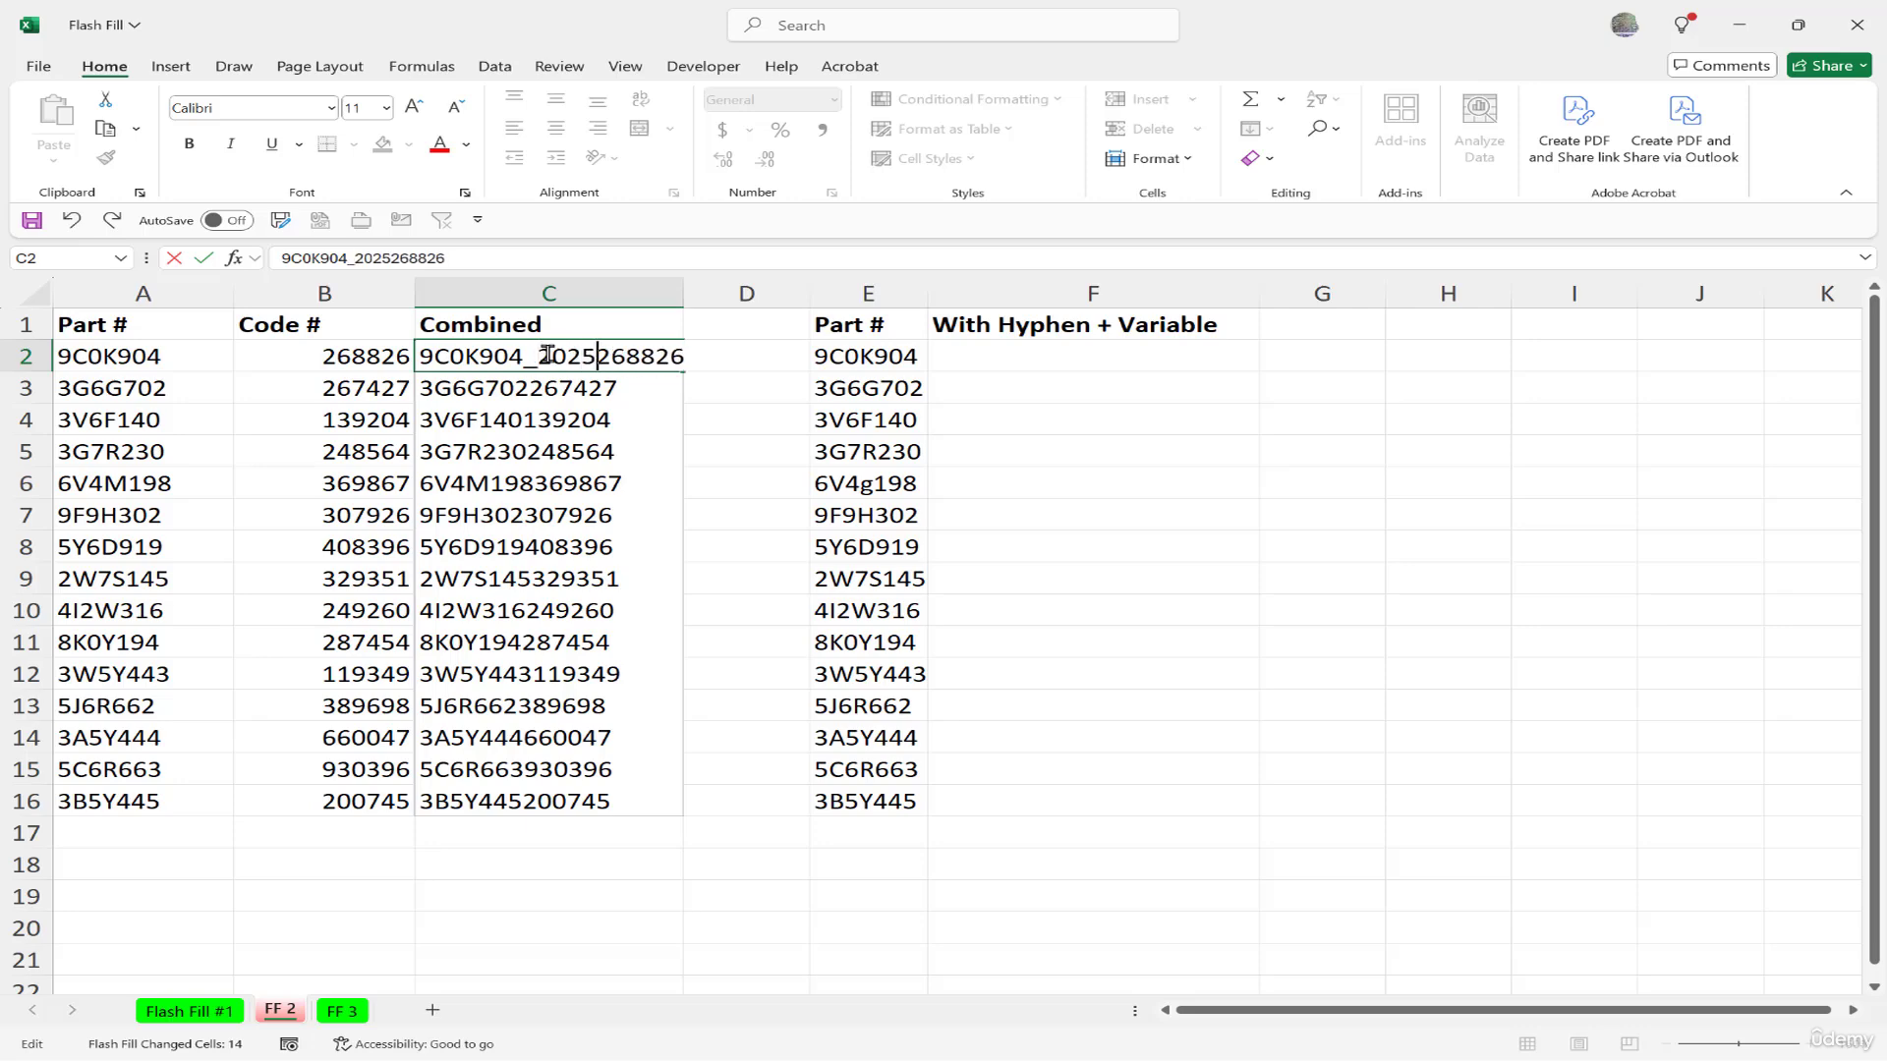
text(_)
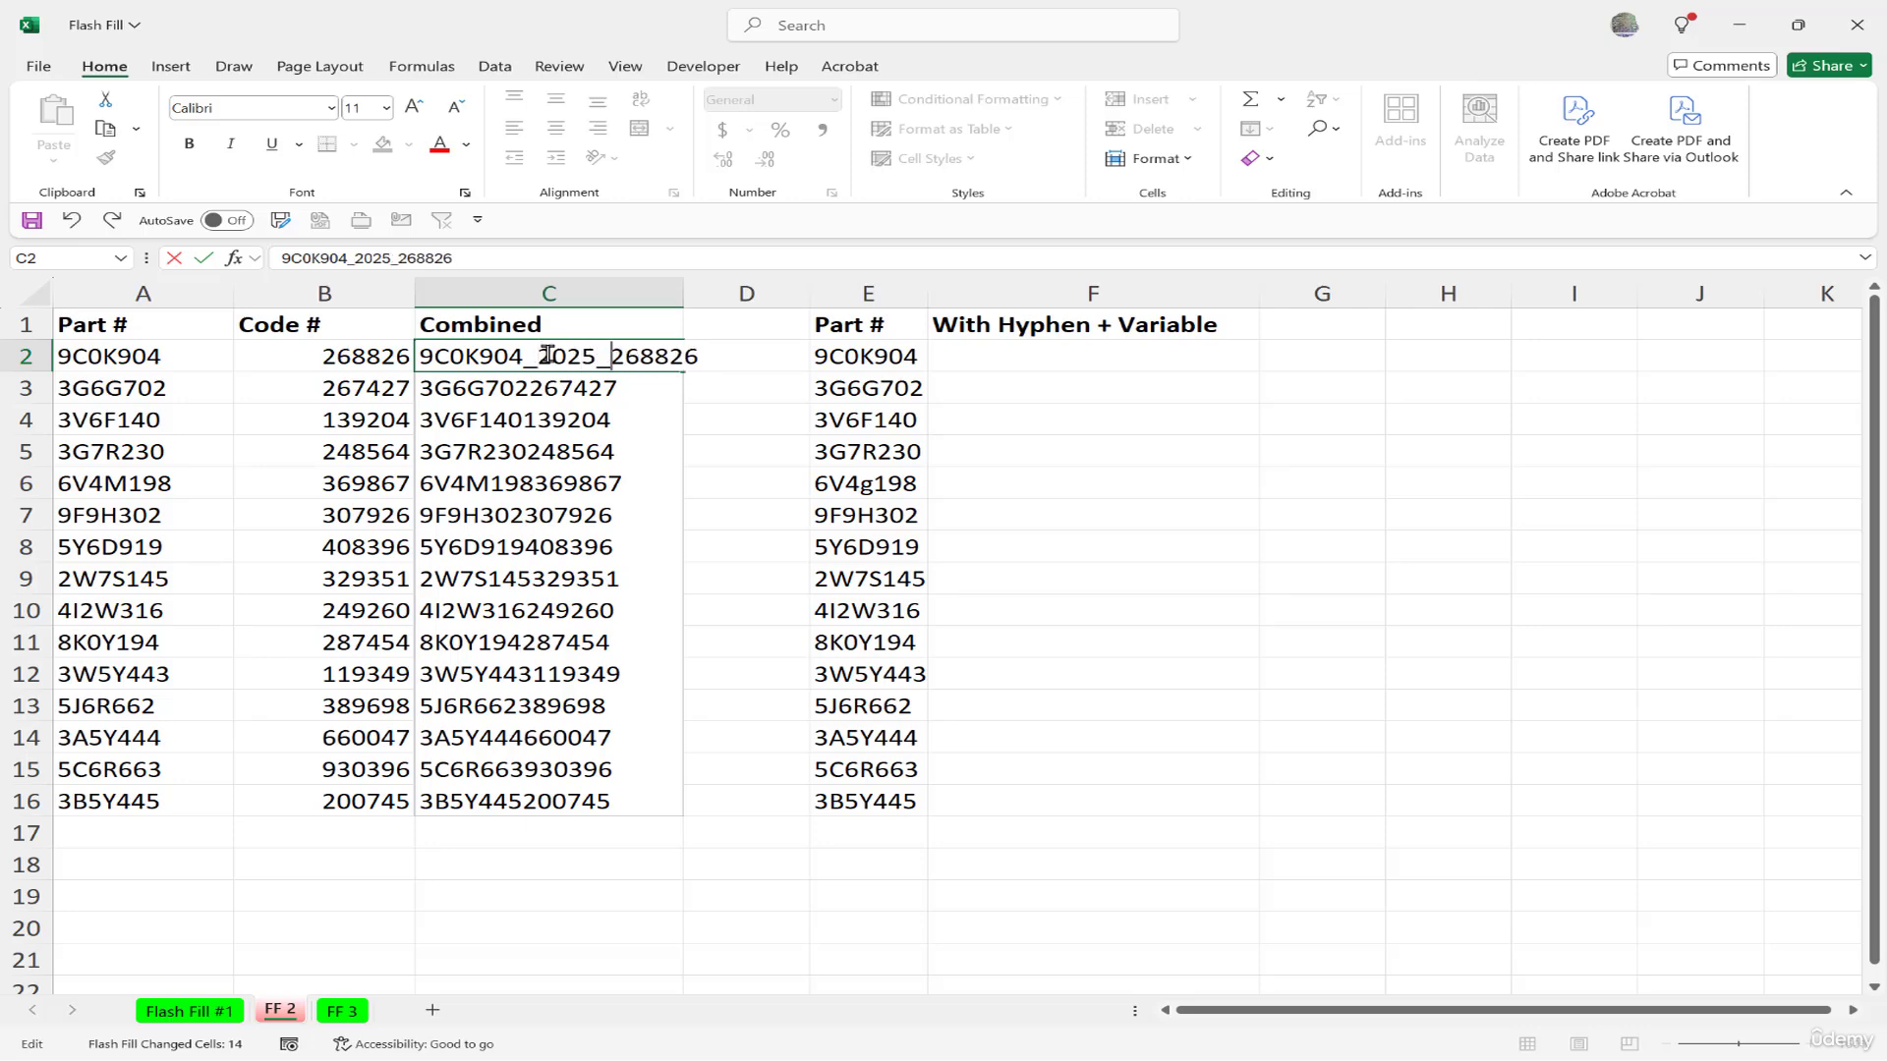
key(Return)
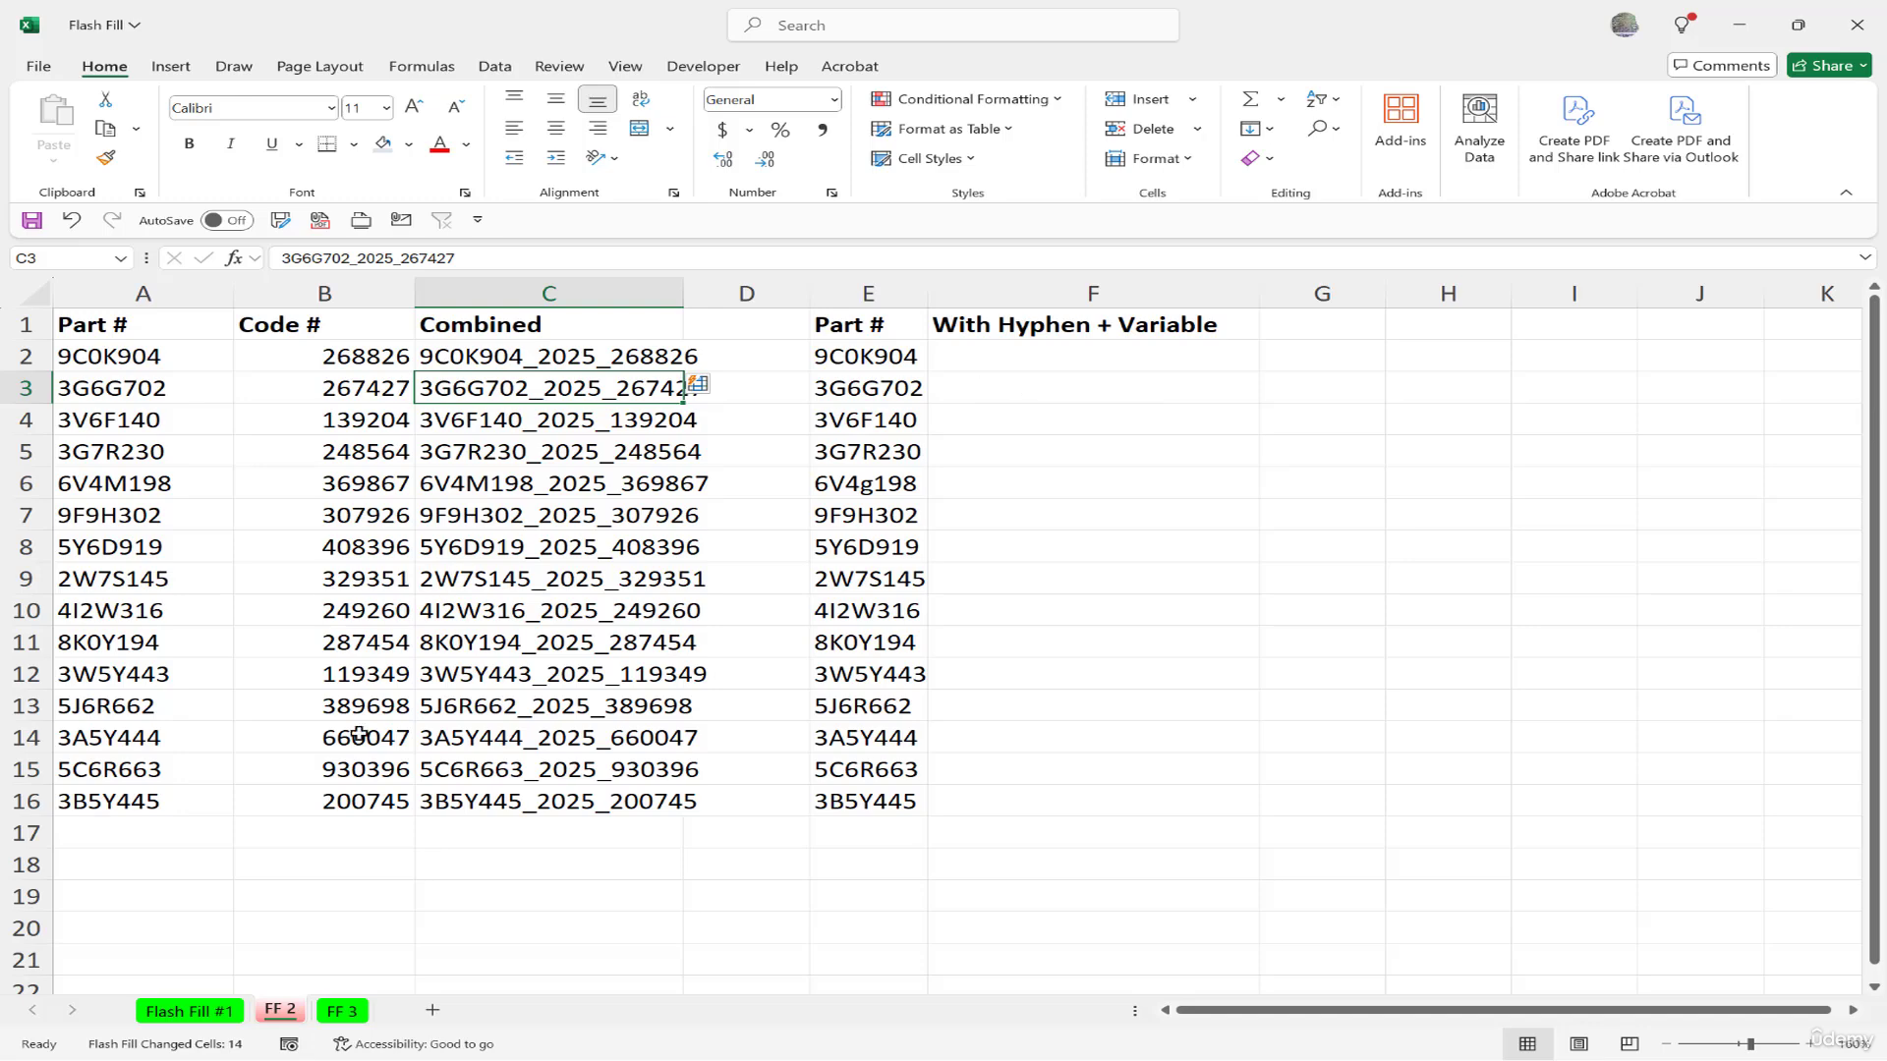
click(342, 1011)
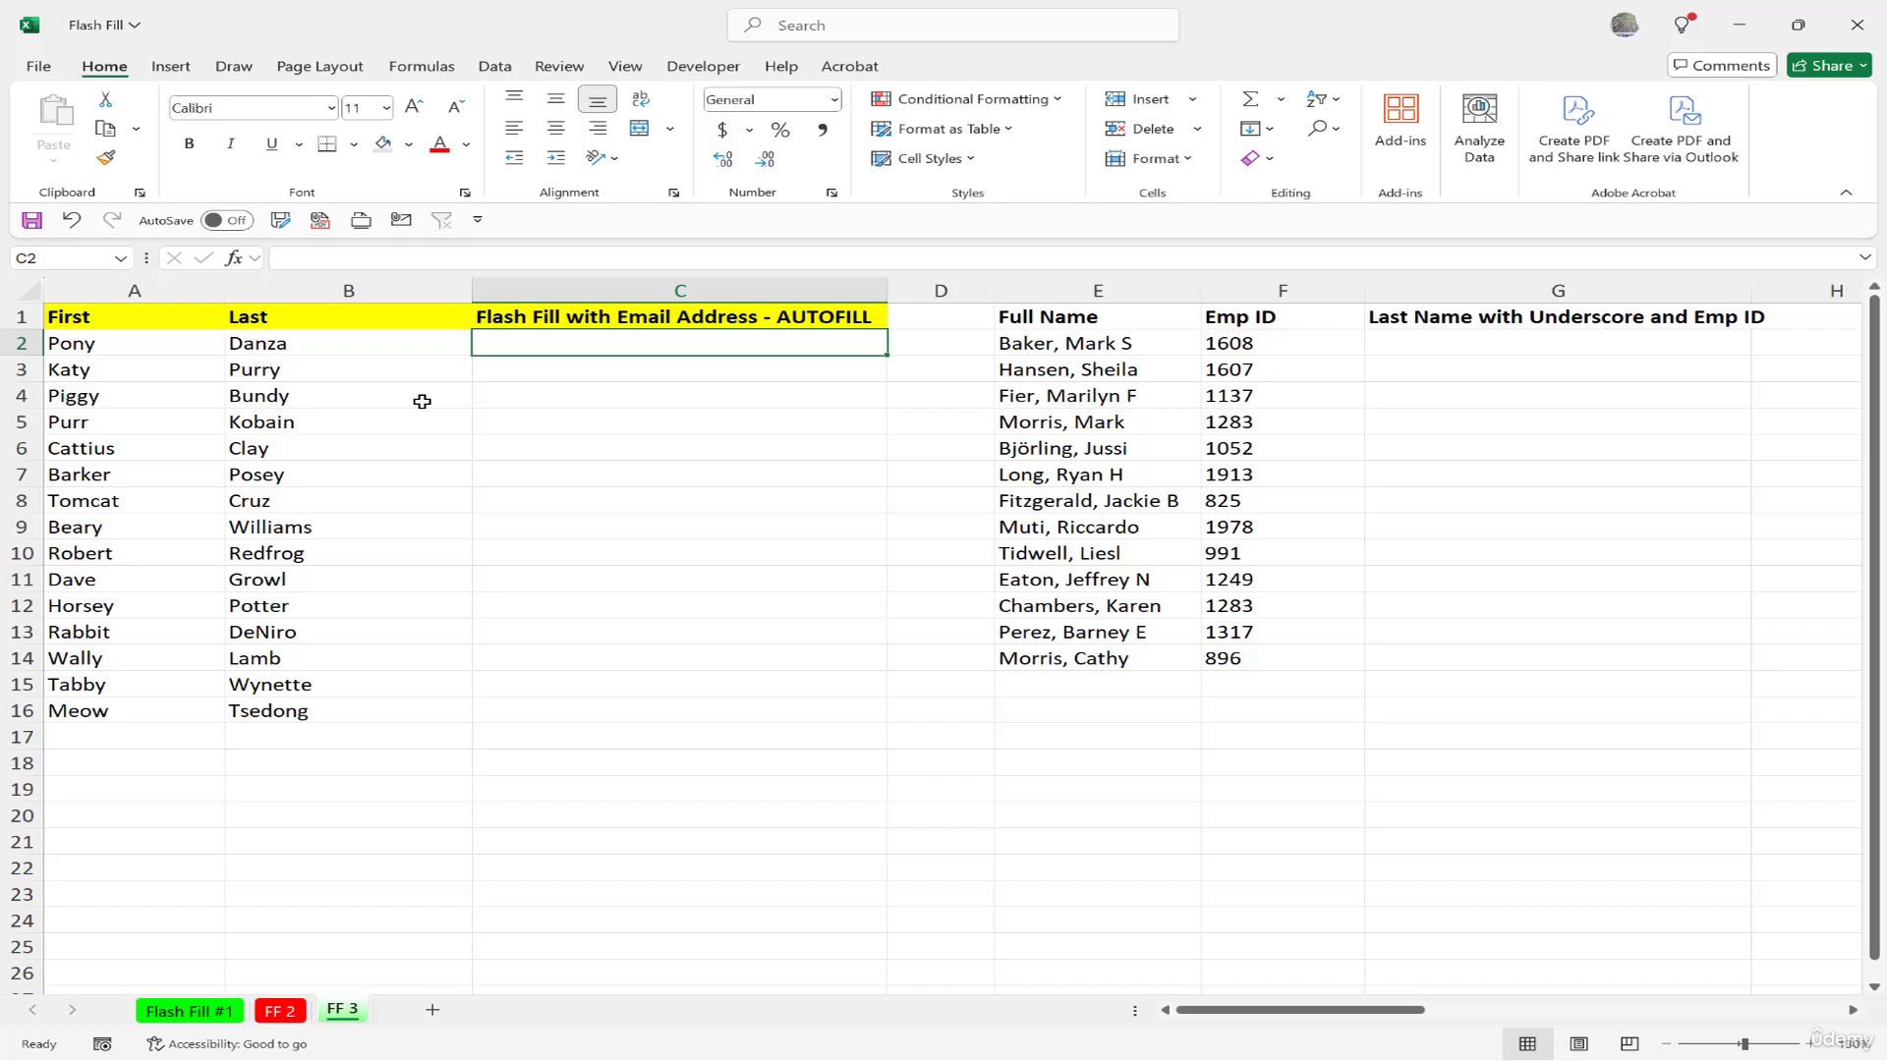
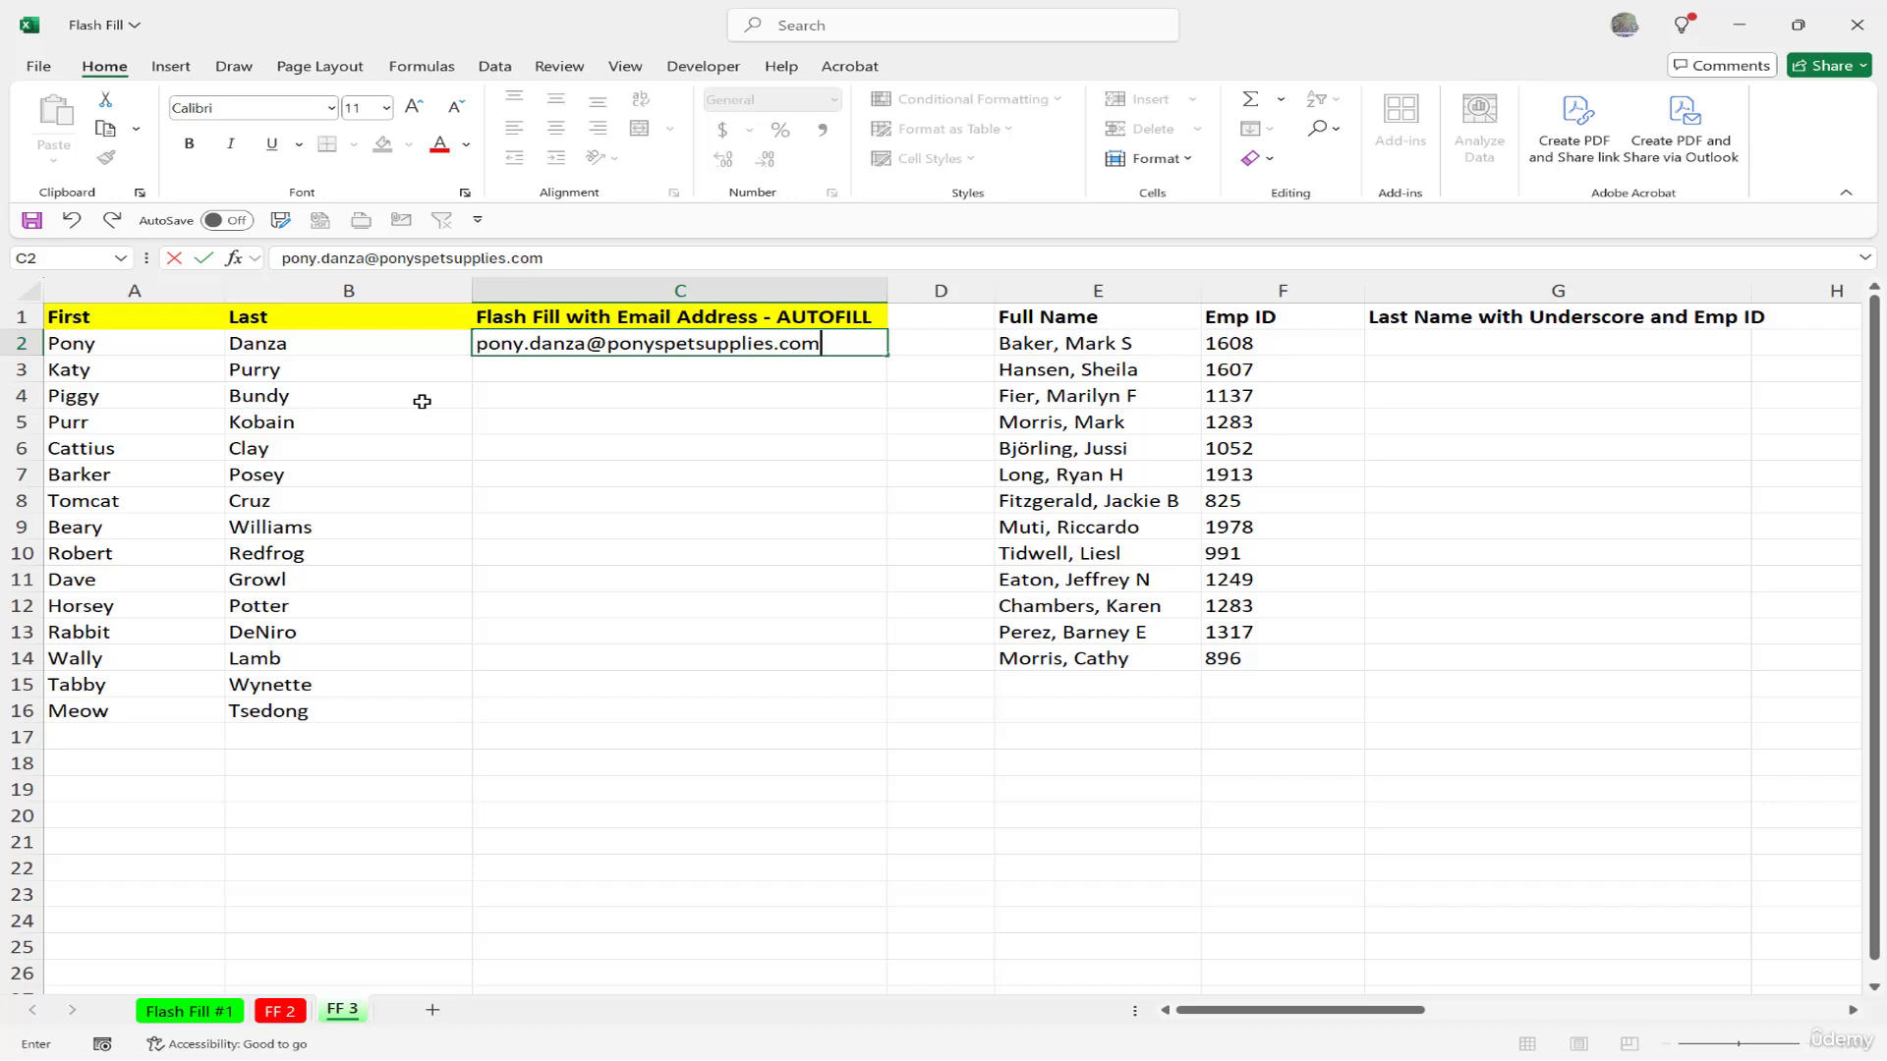
Enter the first person's e-mail address in C2 and accept Flash Fill for all fifteen names.
key(Return)
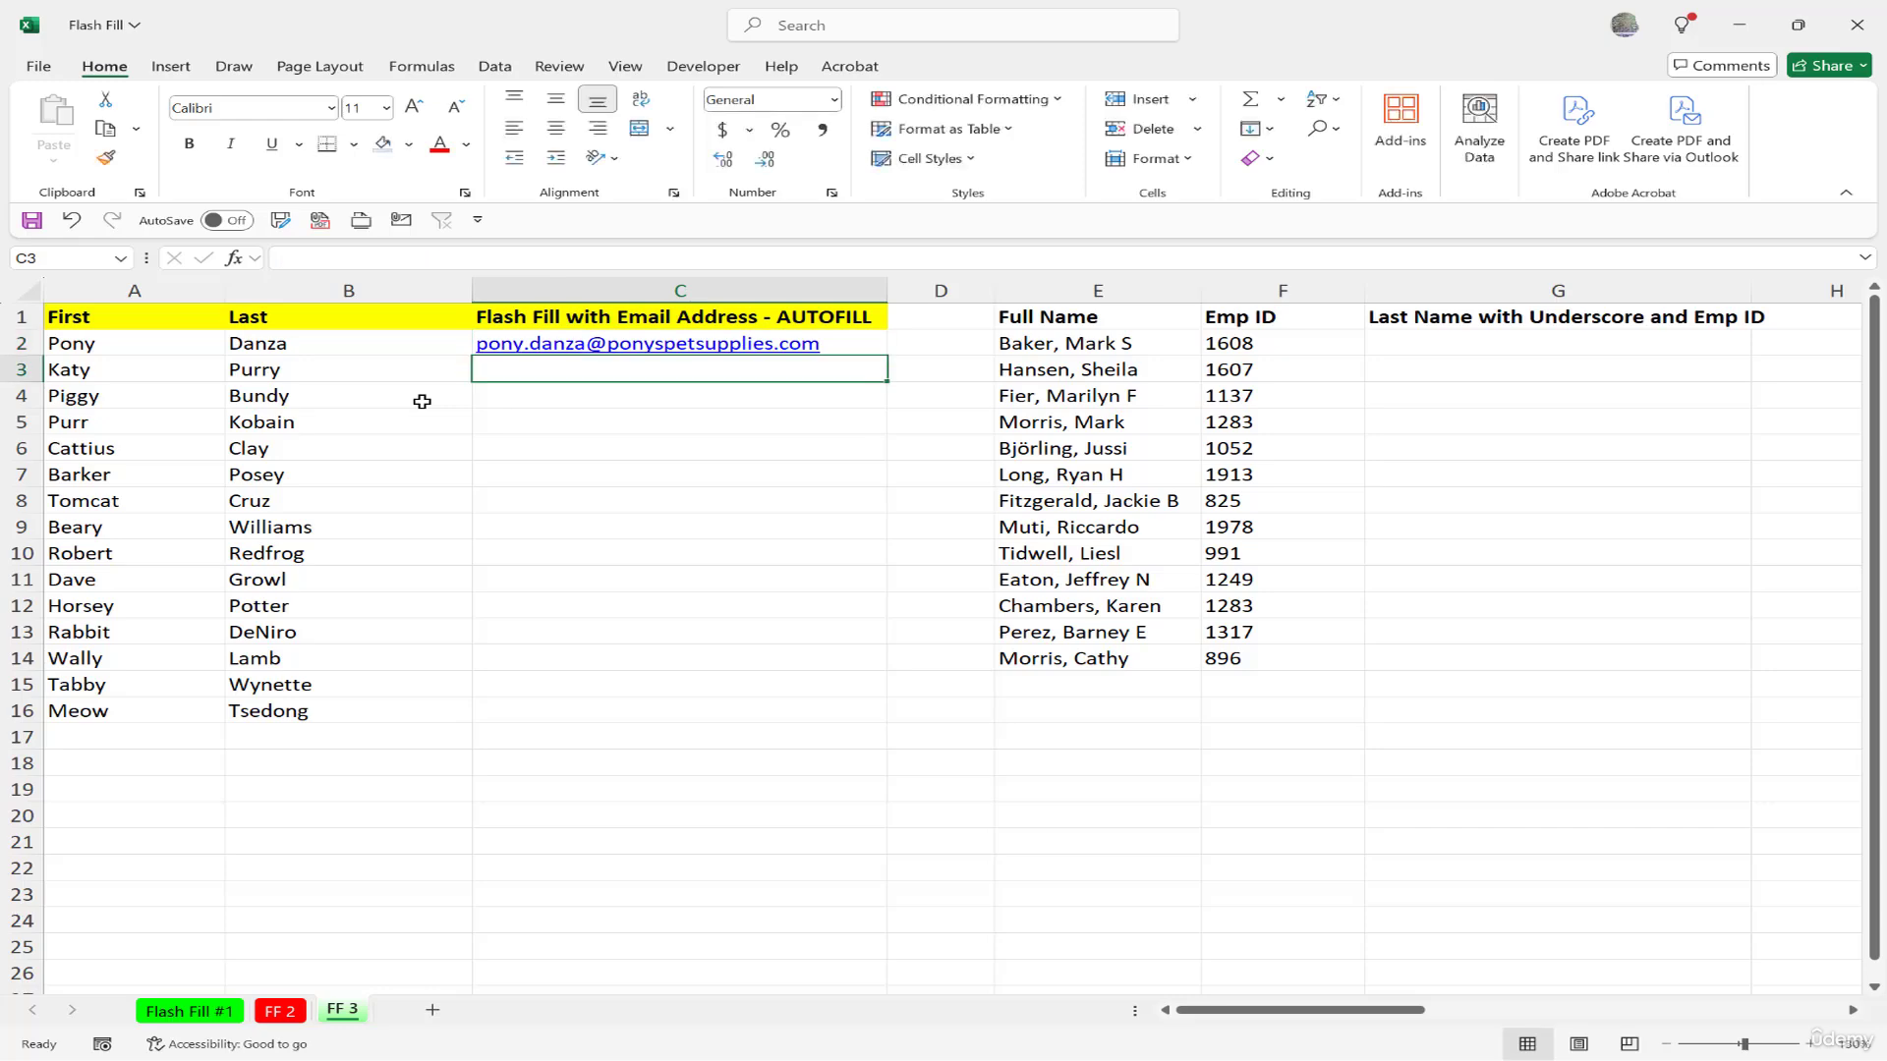
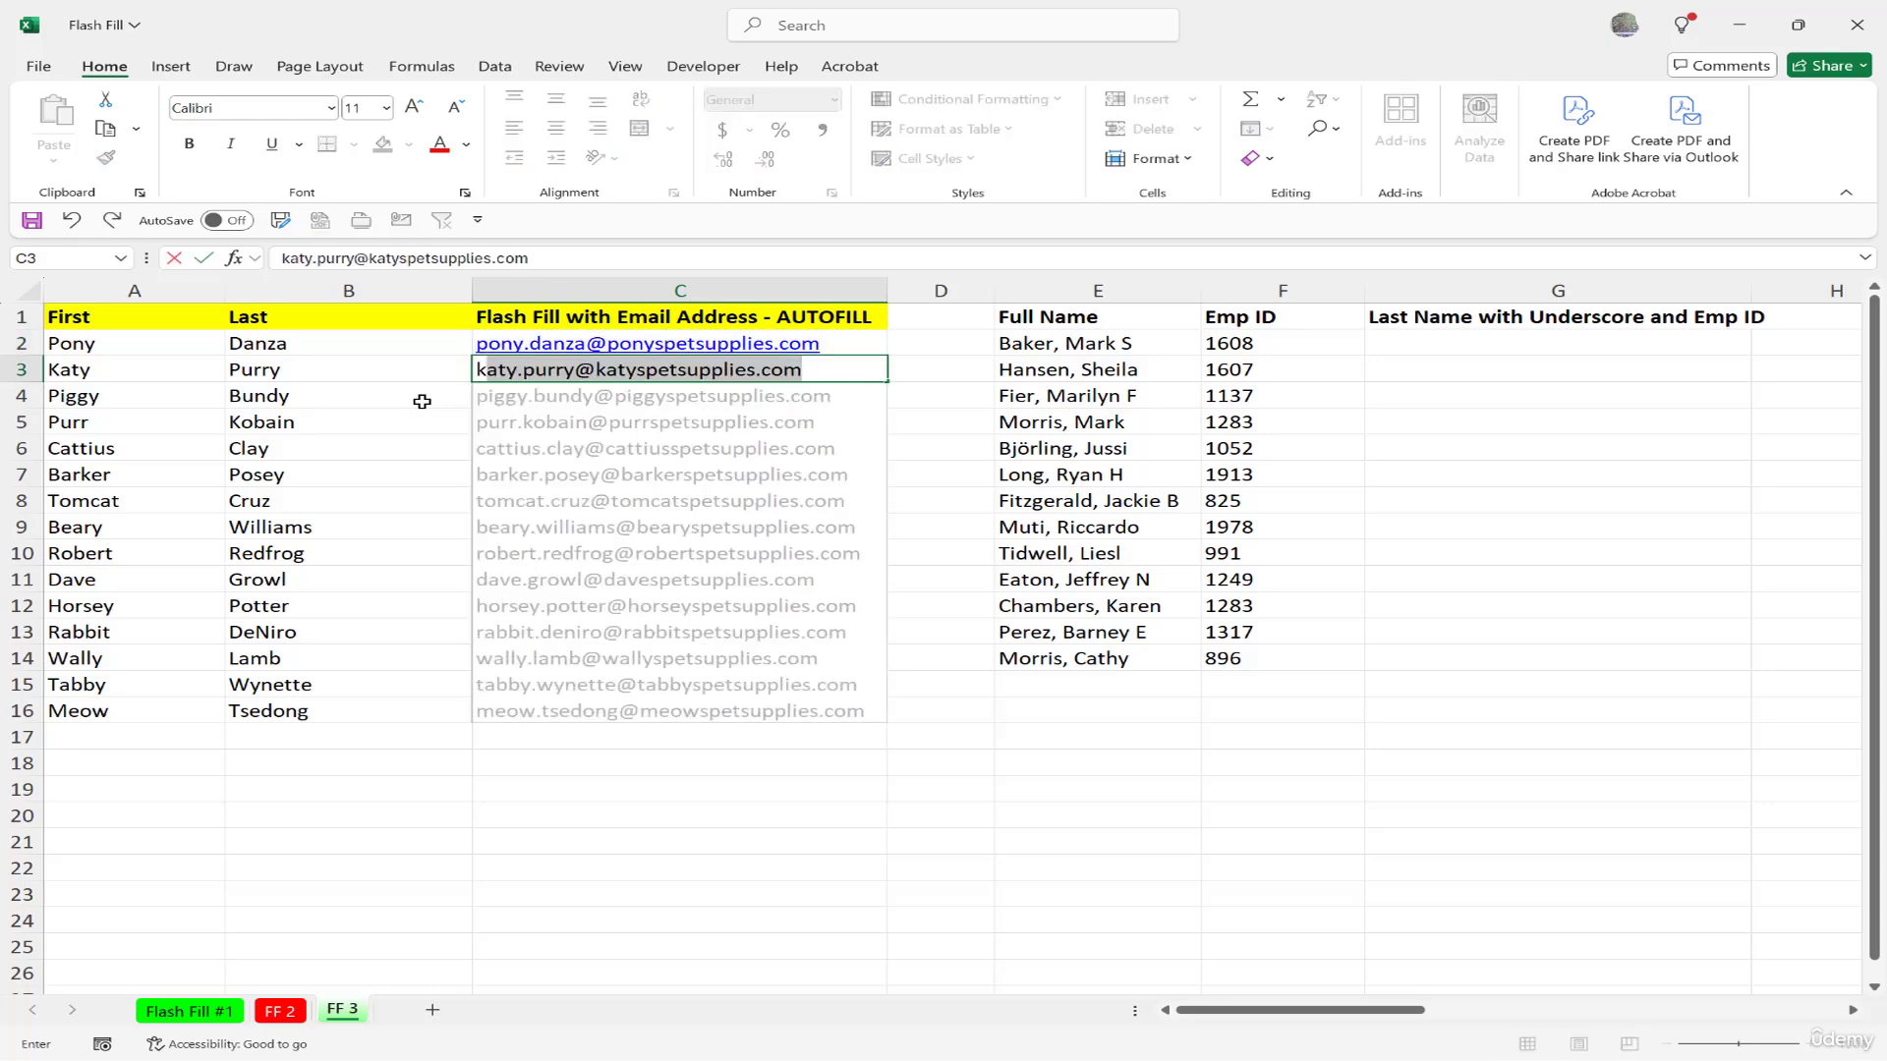
key(Return)
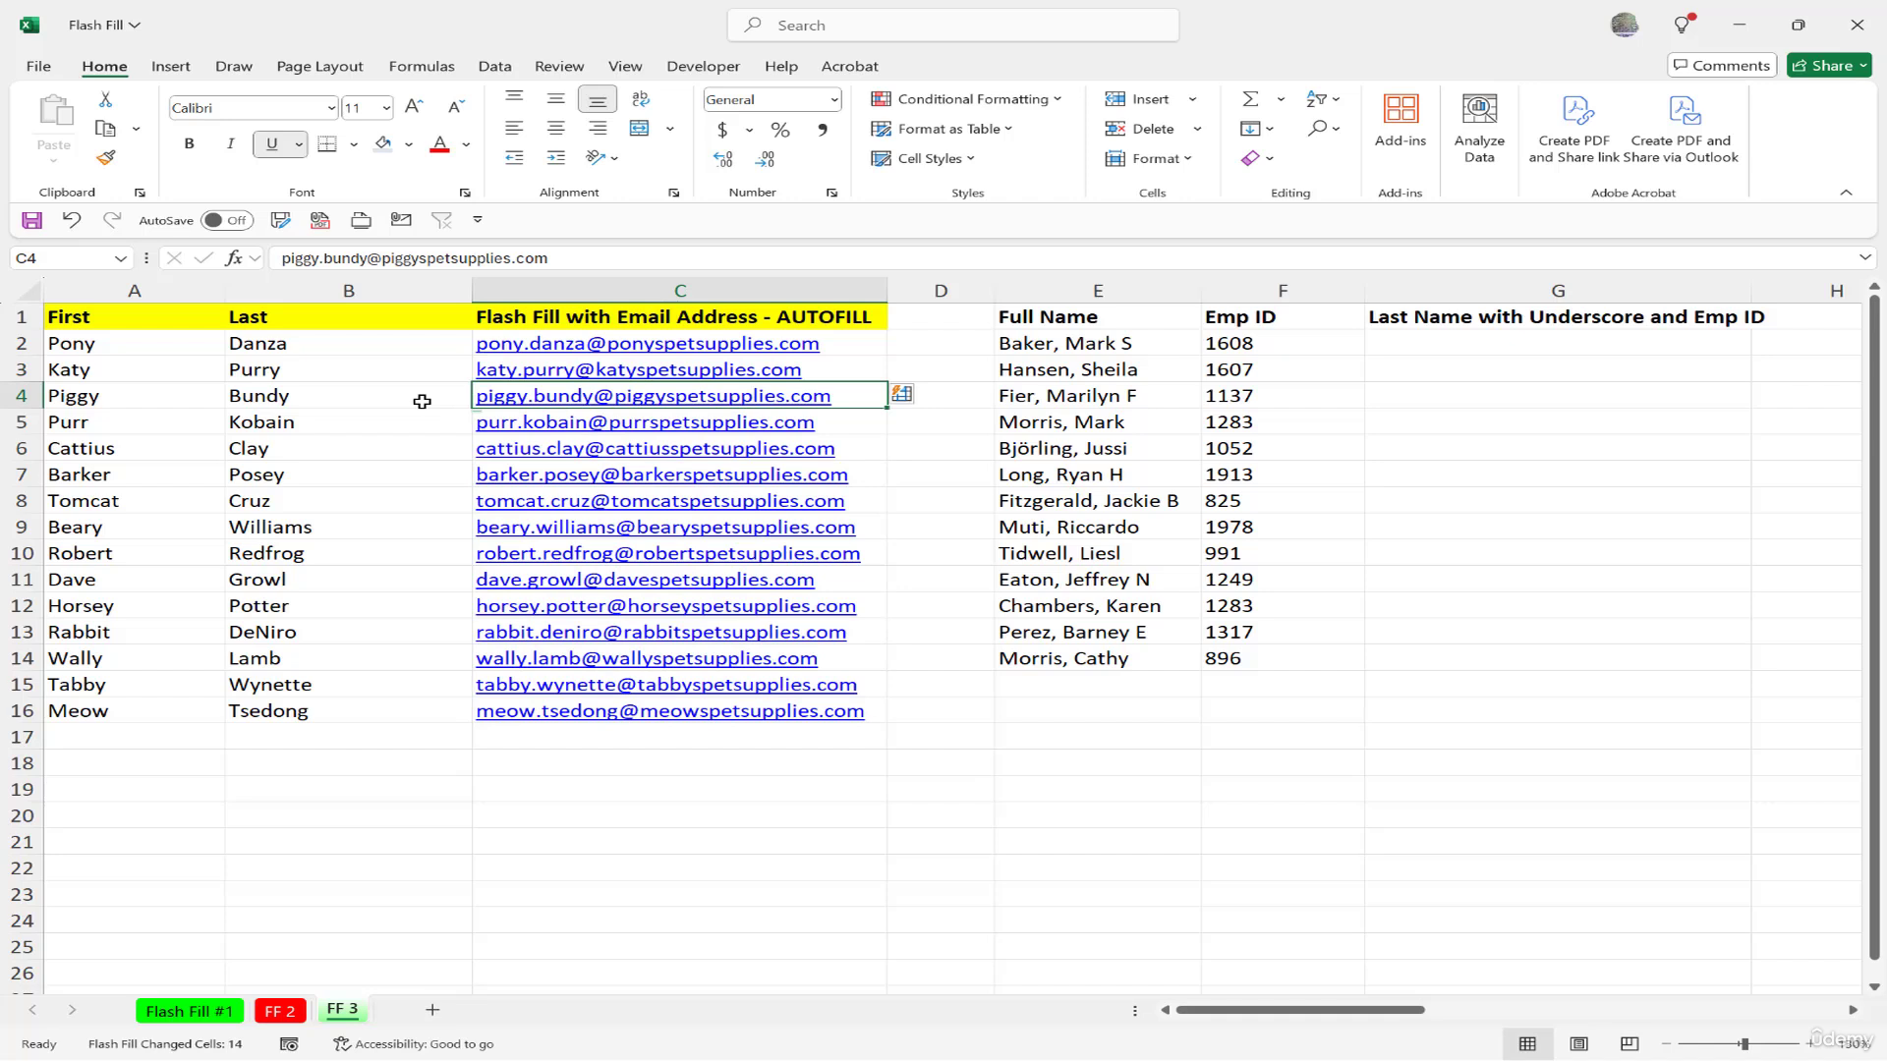